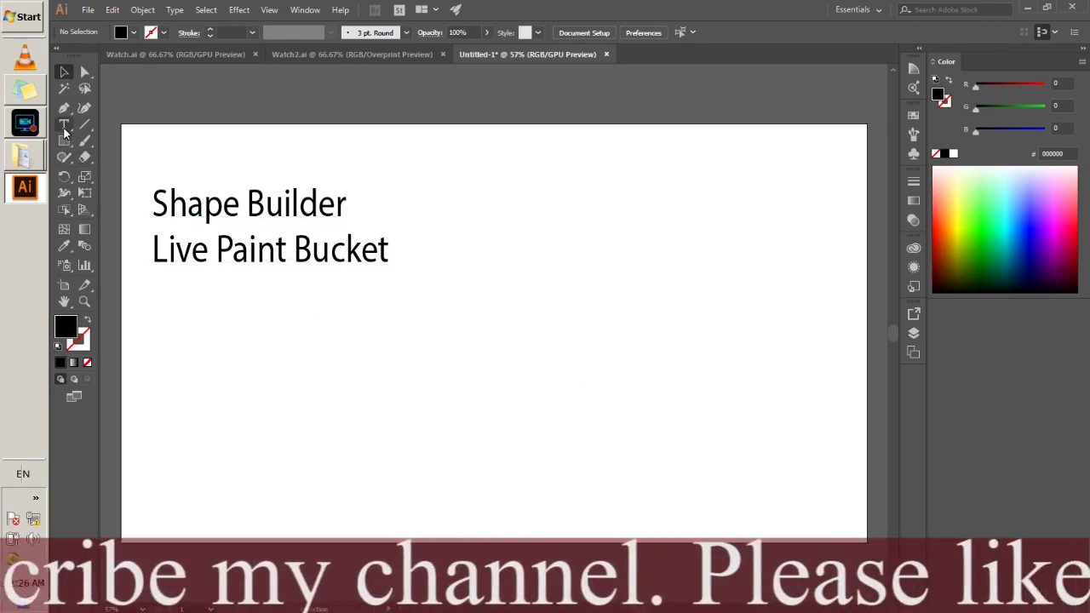
Draw a tall black rectangular bar near the page centre and select it.
key("m")
left_click_drag(520, 230, 558, 466)
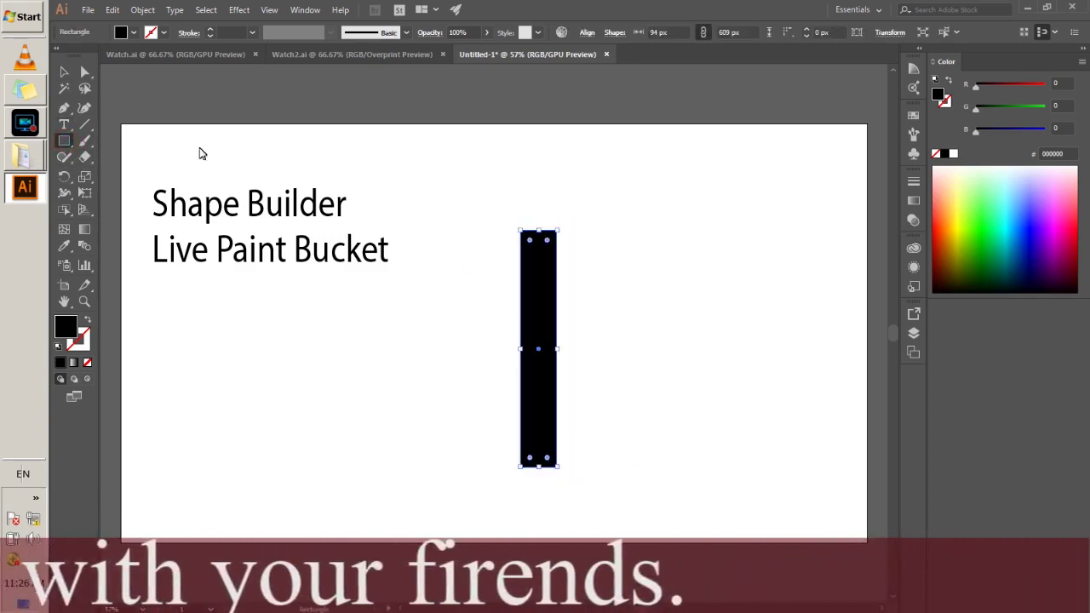
left_click(64, 71)
left_click(418, 395)
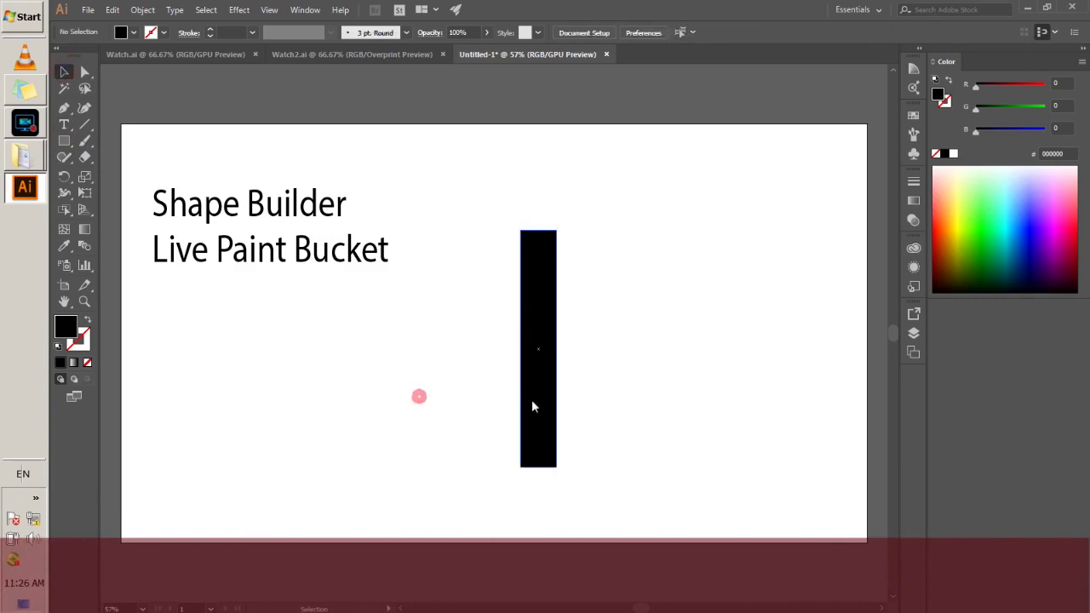
left_click(528, 394)
Duplicate the bar, rotate the copy 90° and lay it horizontally across the first bar.
left_click_drag(538, 414, 621, 413)
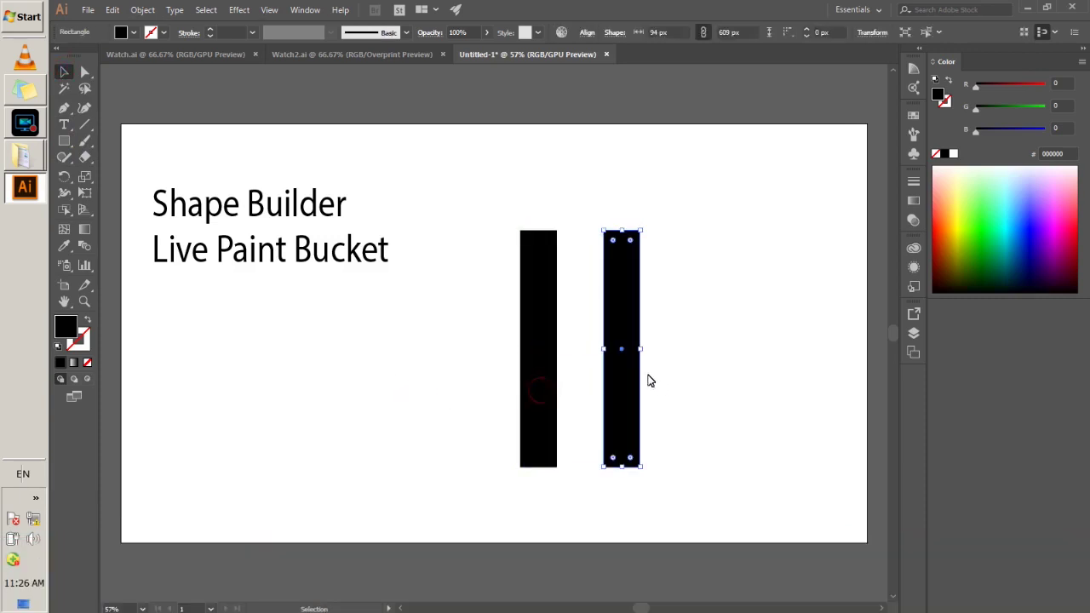
left_click(645, 482)
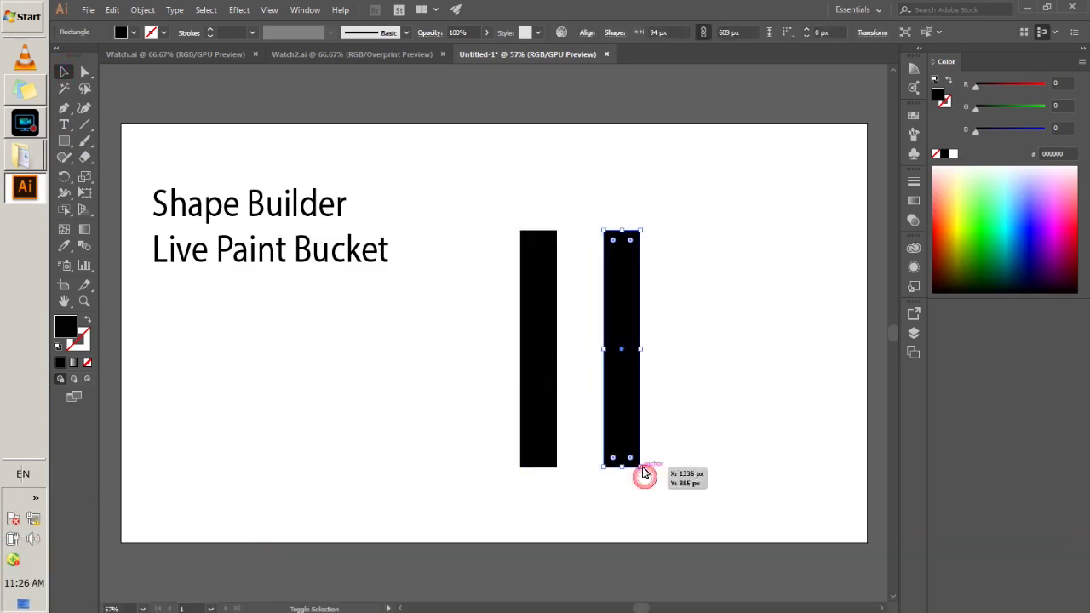
left_click_drag(646, 477, 503, 397)
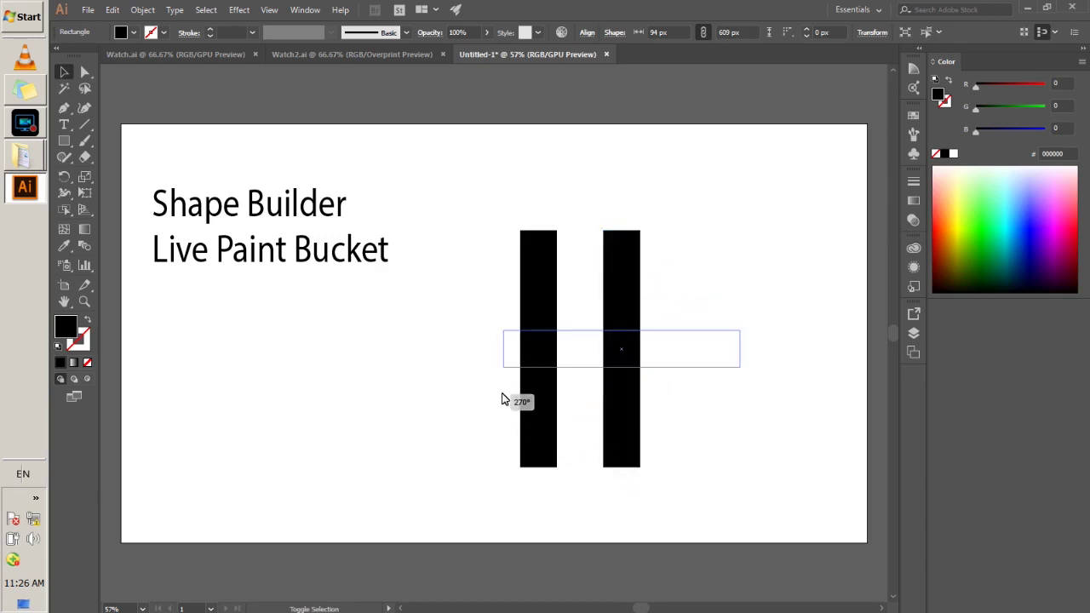
mouse_move(649, 351)
left_mouse_down()
mouse_move(539, 352)
mouse_move(572, 354)
left_mouse_up()
Fill the horizontal bar with yellow (FFFF00).
left_click(623, 412)
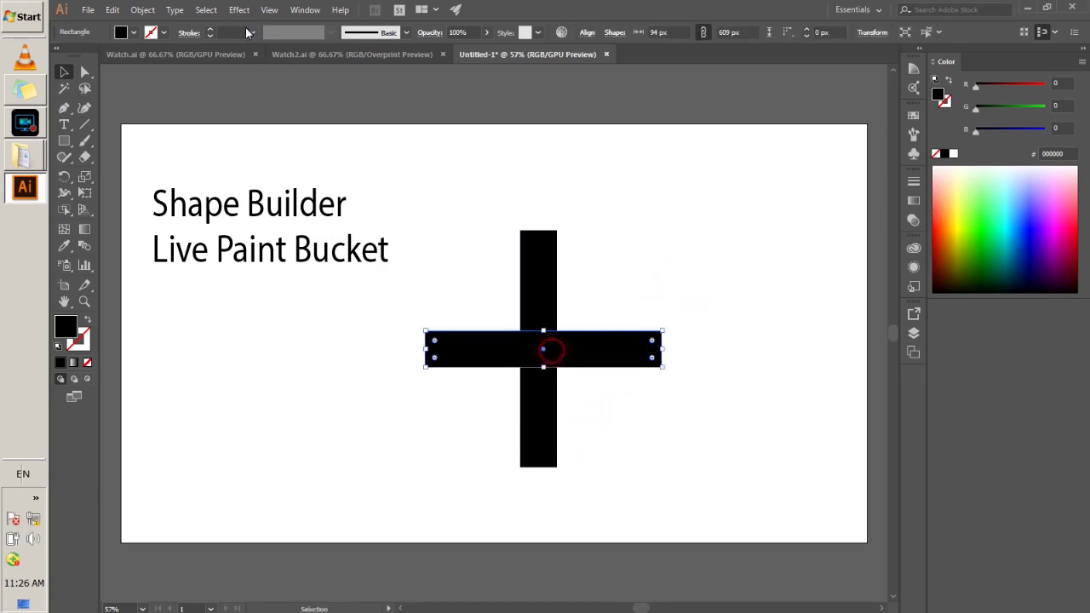
left_click(134, 35)
left_click(126, 73)
left_click(329, 383)
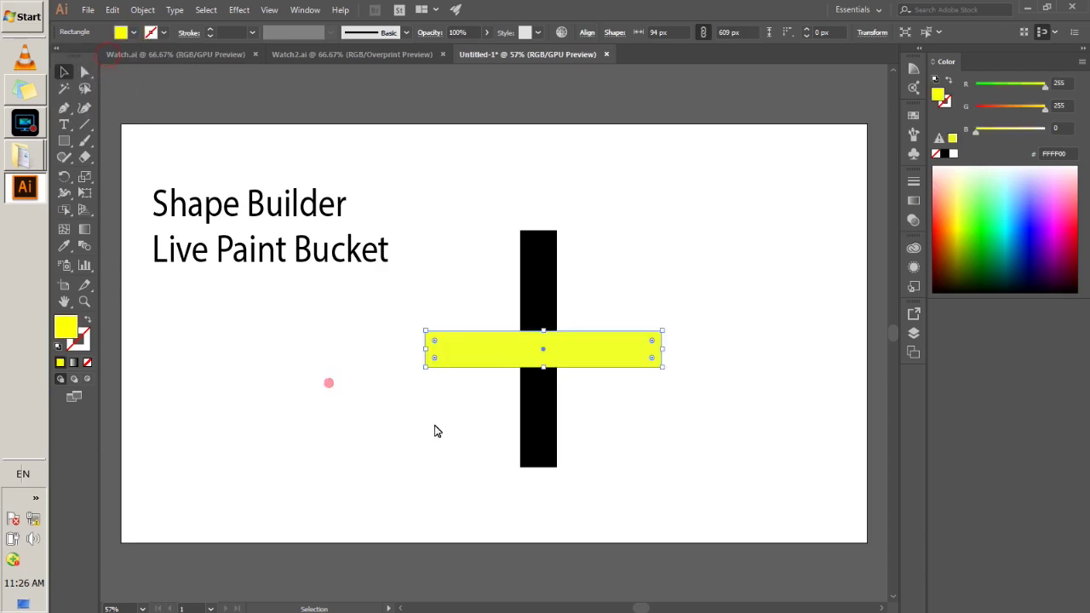
left_click(451, 428)
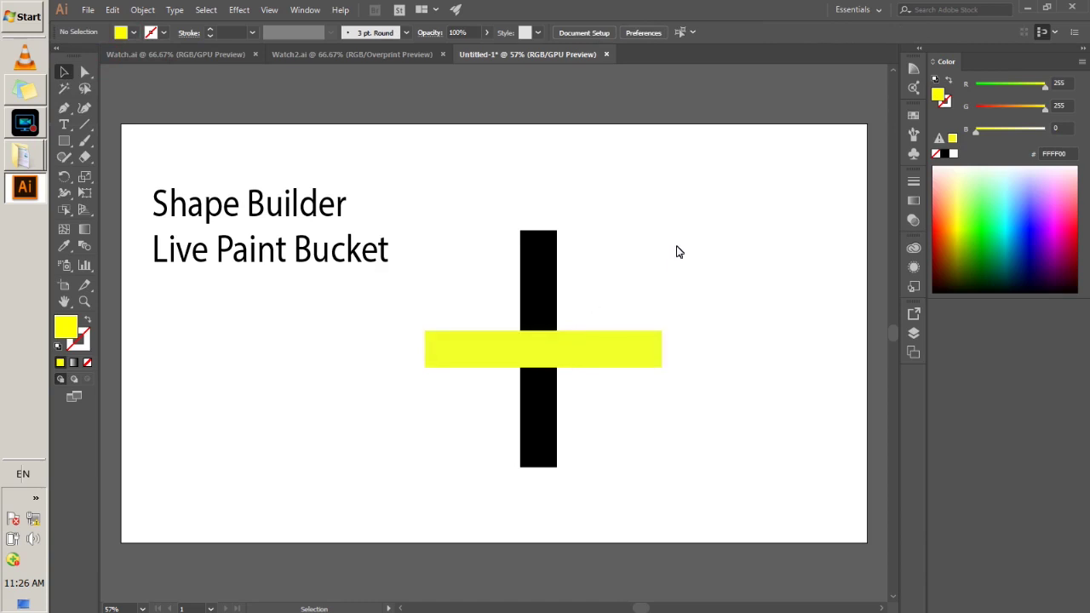
Select both bars and drag Shape Builder across the cross to turn every part yellow.
left_click_drag(675, 237, 436, 488)
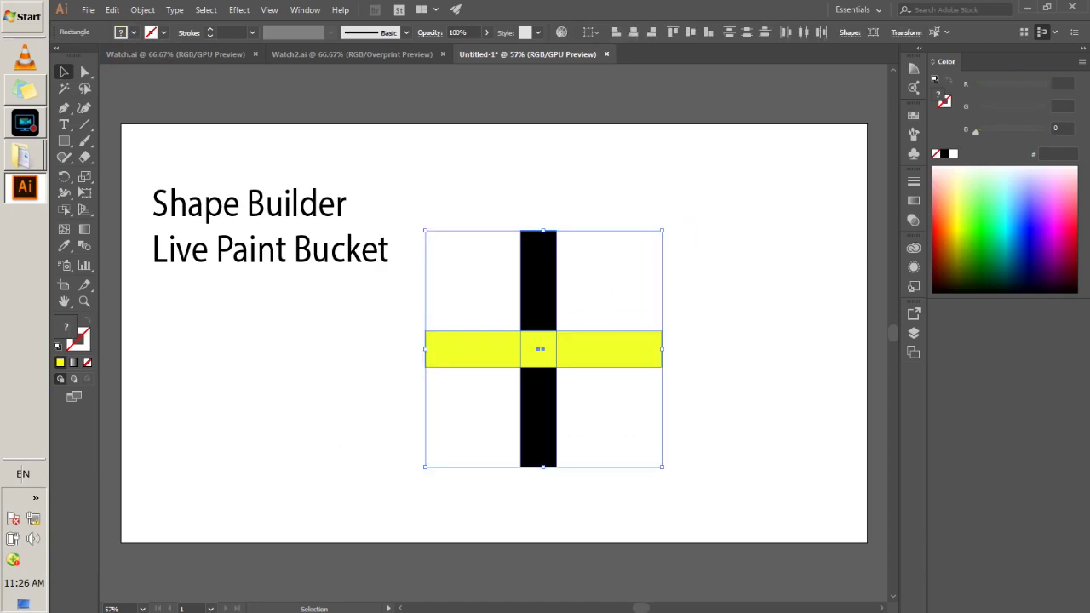
left_click_drag(64, 209, 112, 210)
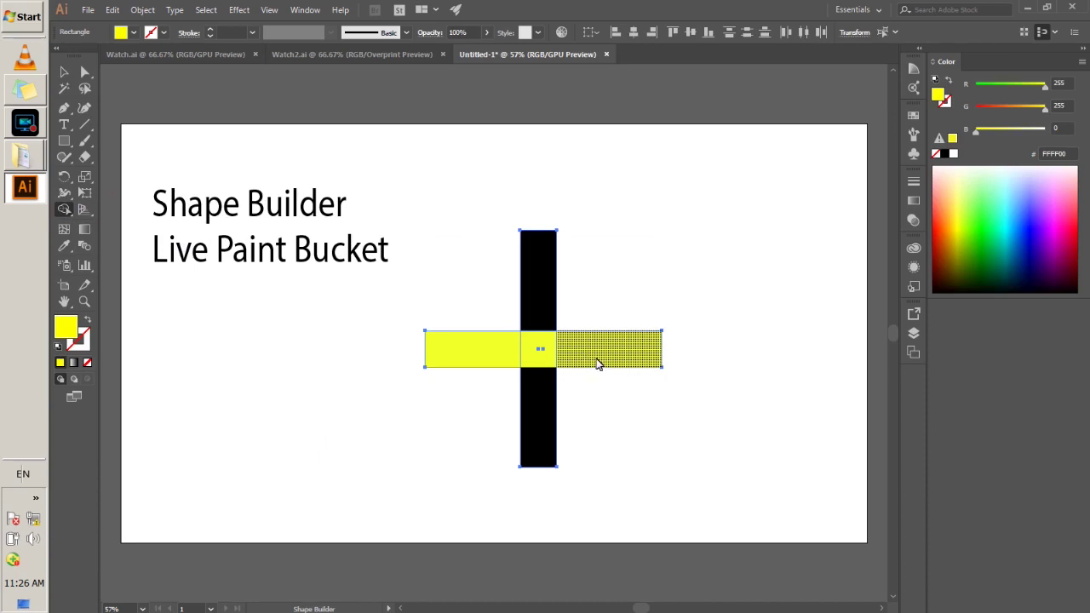
left_click_drag(609, 354, 537, 345)
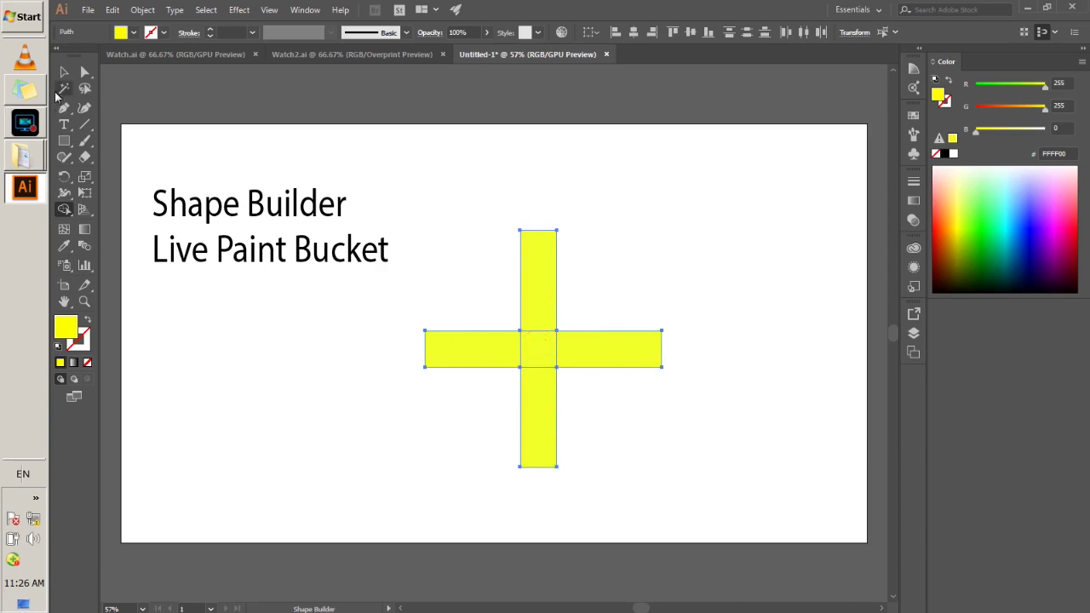
left_click(64, 72)
left_click(283, 395)
Drag the four arms and centre square apart, then undo back toward the original cross.
left_click_drag(601, 350, 678, 276)
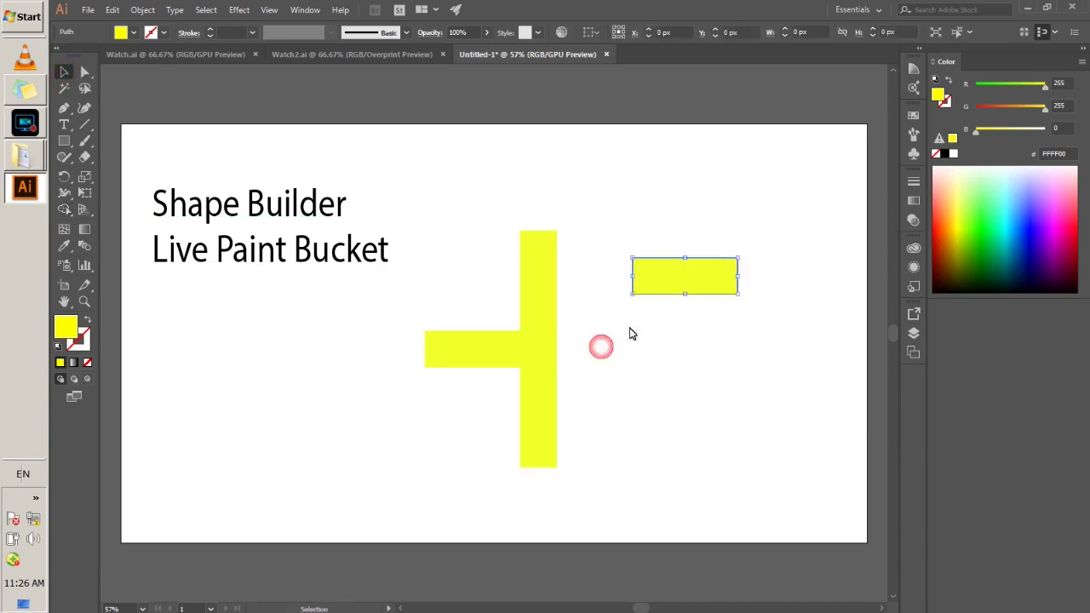
left_click_drag(473, 358, 403, 400)
left_click_drag(531, 406, 637, 430)
left_click_drag(531, 348, 508, 446)
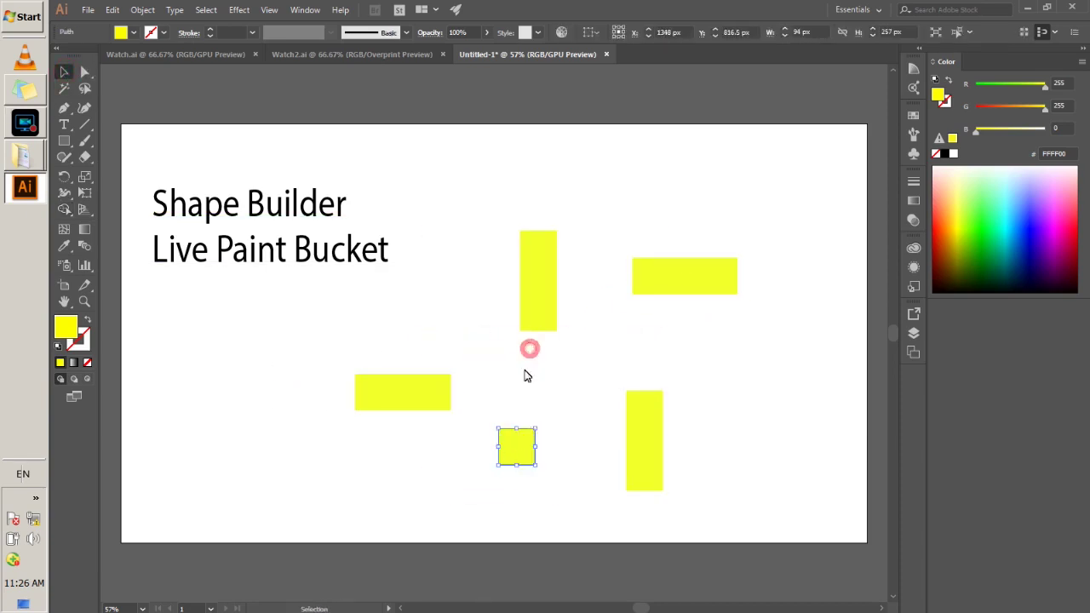
left_click_drag(532, 291, 593, 241)
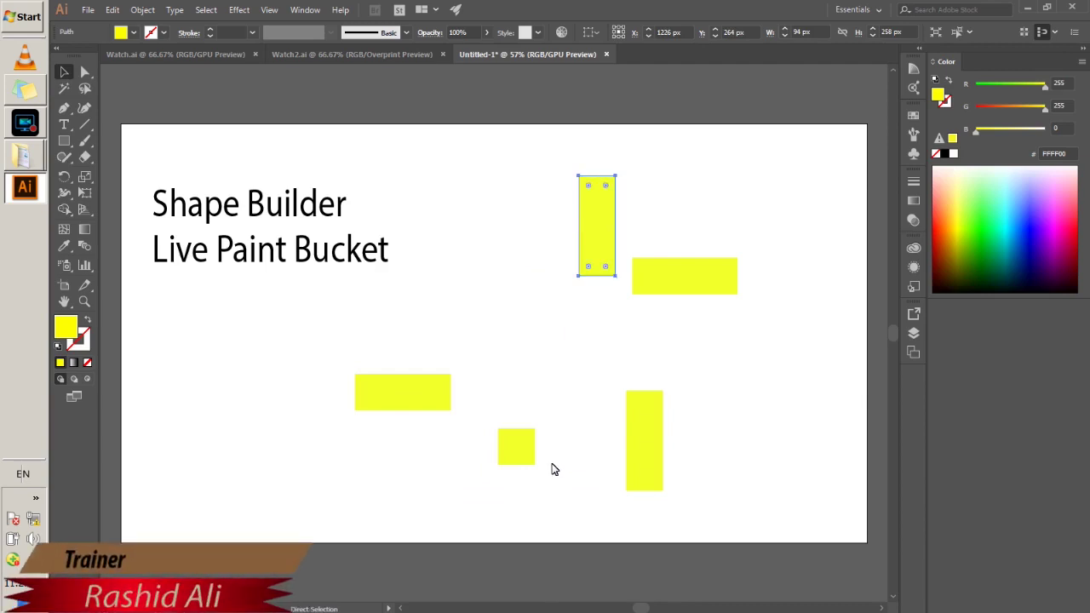
key("ctrl+z")
key("ctrl+z")
key("ctrl+z")
key("ctrl+z")
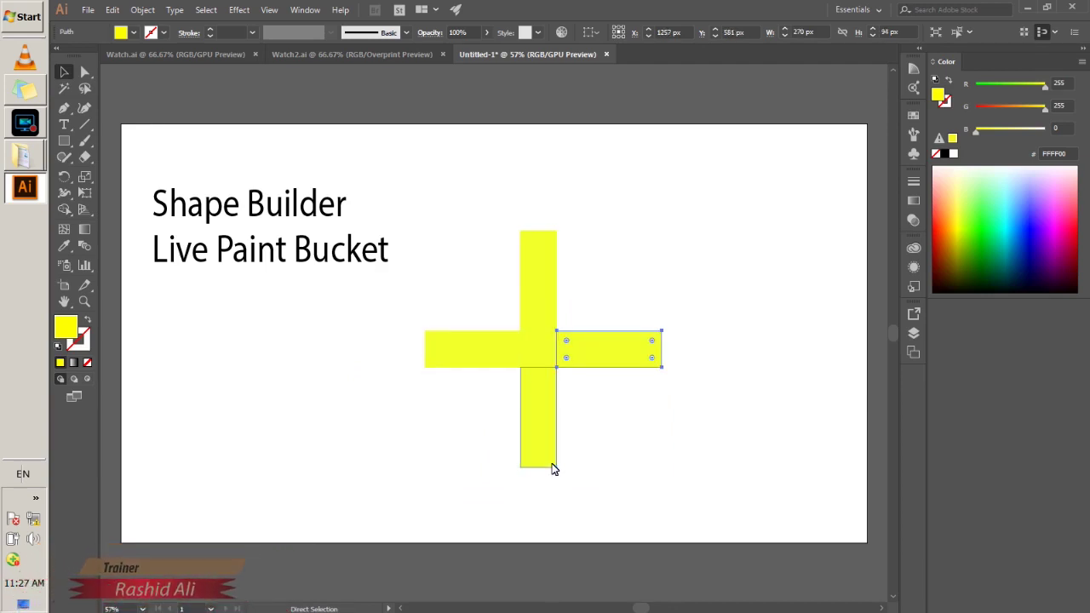
key("ctrl+z")
key("ctrl+z")
key("ctrl+z")
Undo the colouring and refill the horizontal bar with yellow.
key("v")
left_click(601, 343)
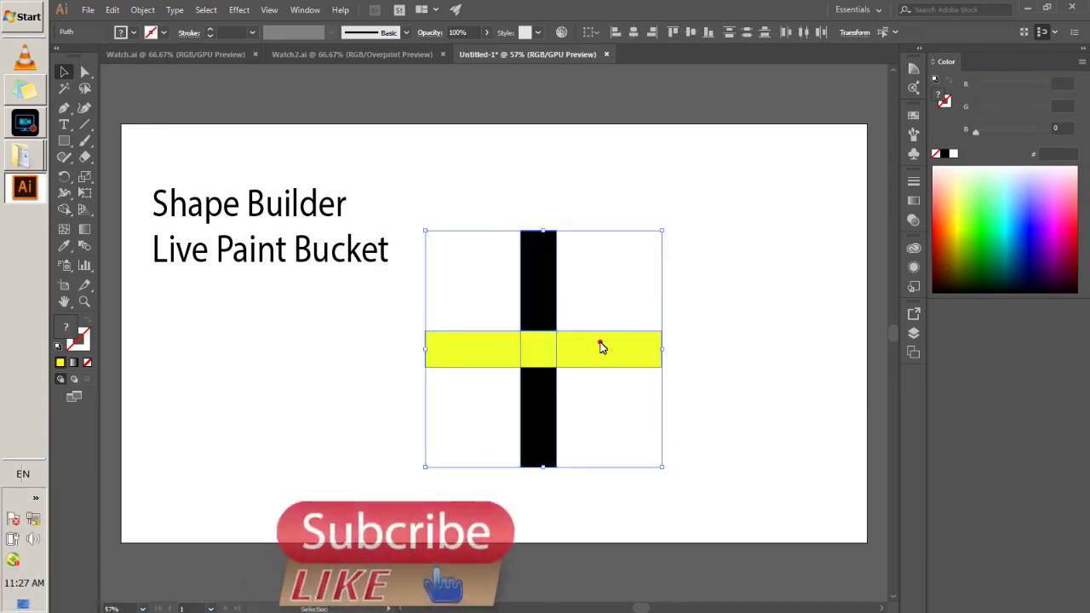
left_click(696, 360)
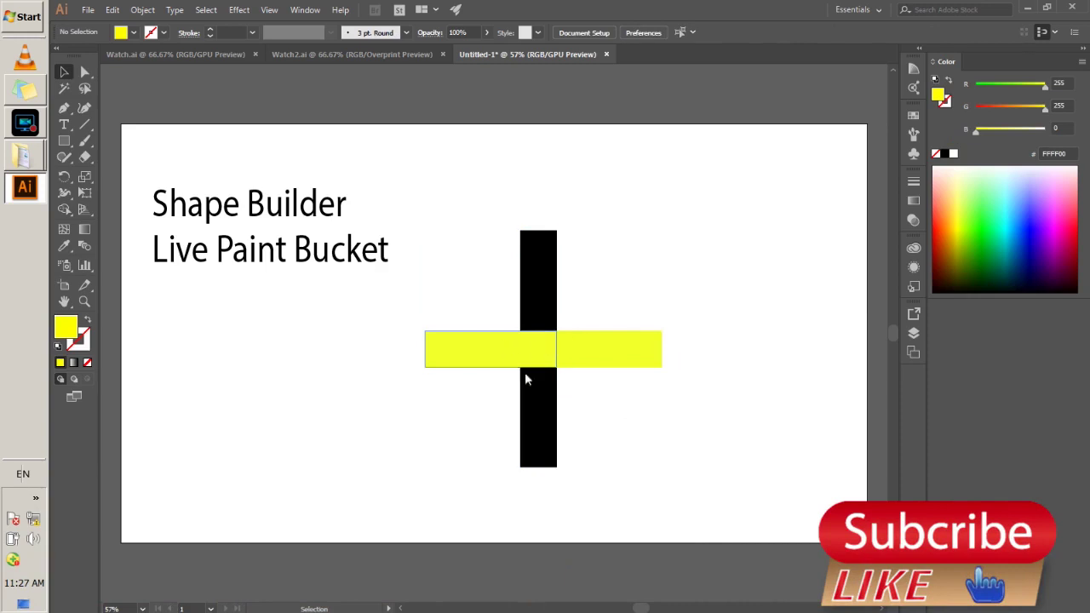
key("ctrl+z")
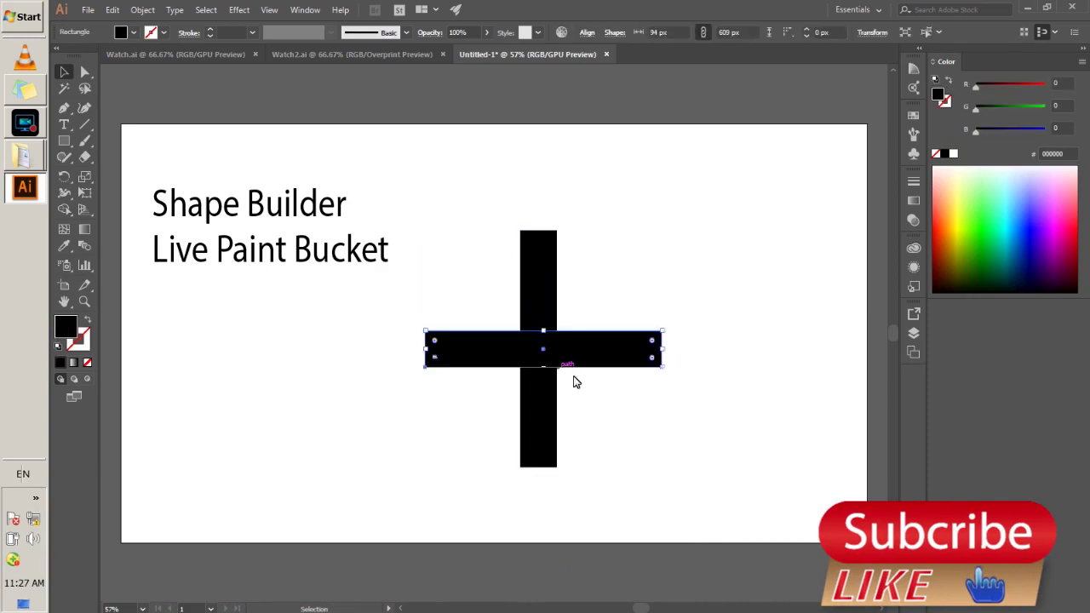
left_click(630, 401)
left_click(591, 352)
left_click(132, 32)
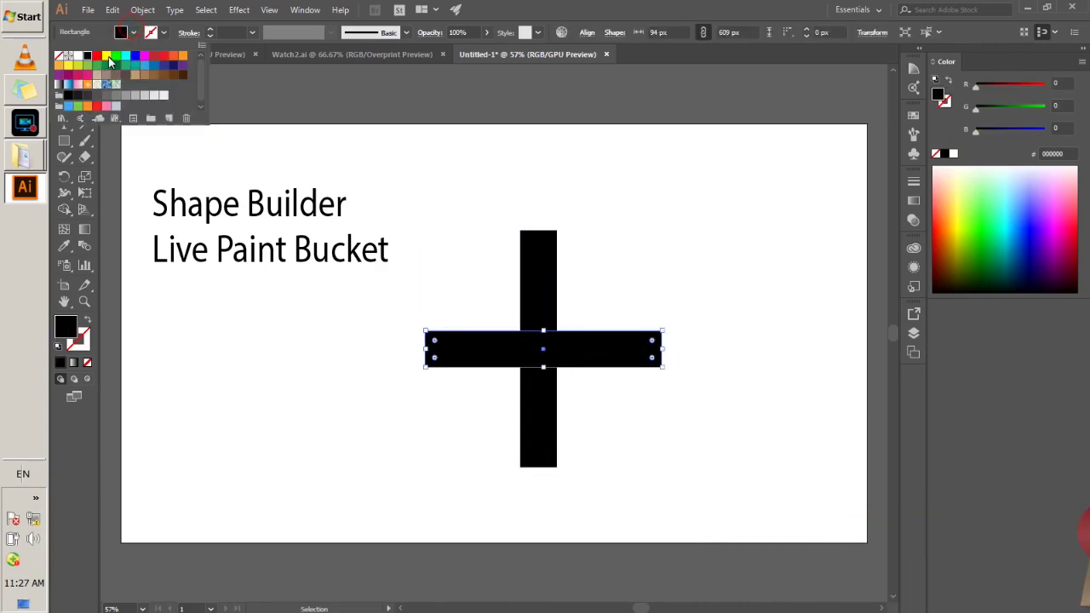
left_click(108, 57)
left_click(327, 434)
With both bars selected, Alt-click away all four arms using Shape Builder, keeping the centre square.
left_click_drag(432, 215, 681, 501)
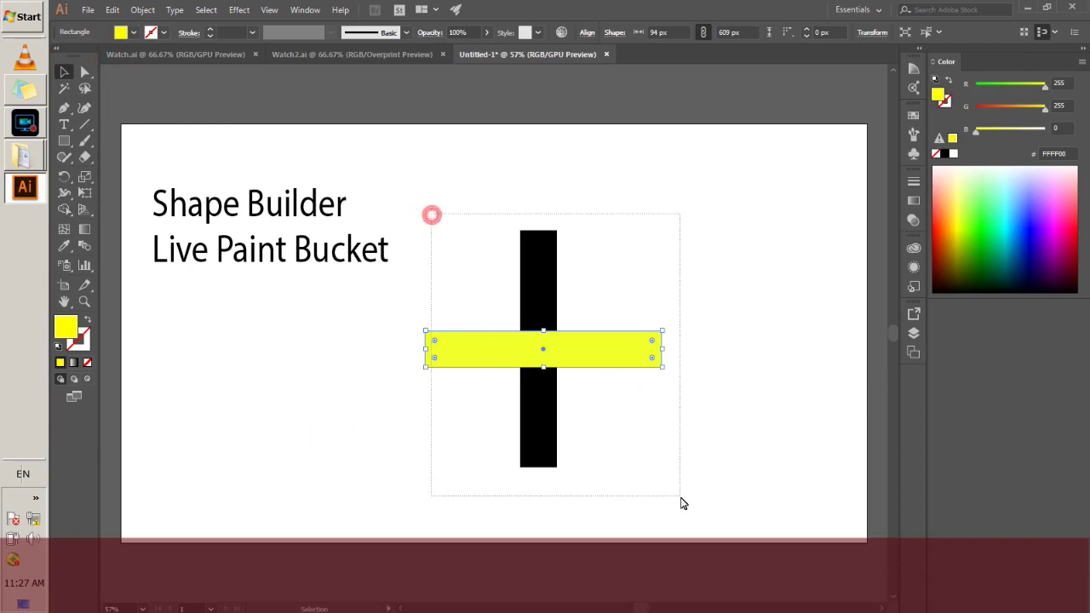
left_click(64, 208)
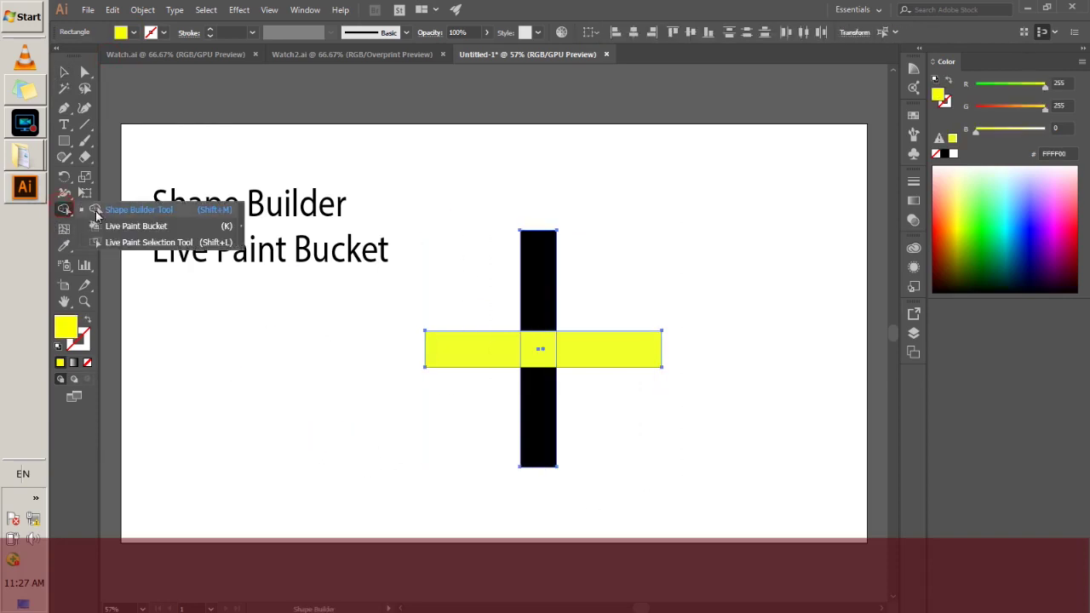
left_click(600, 361, "alt")
left_click(486, 358, "alt")
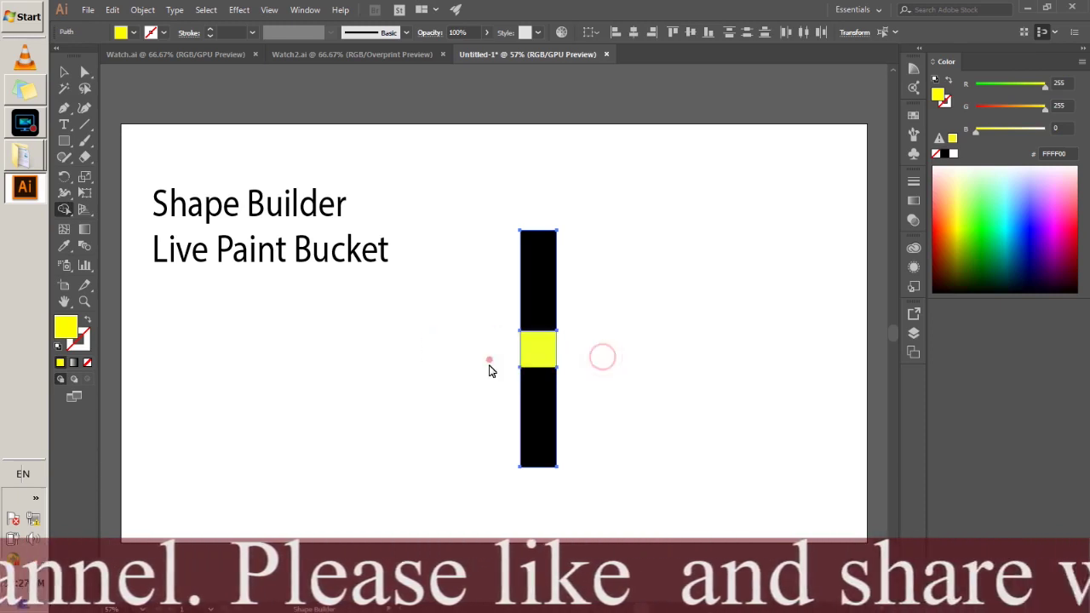
left_click(540, 426, "alt")
left_click(543, 287, "alt")
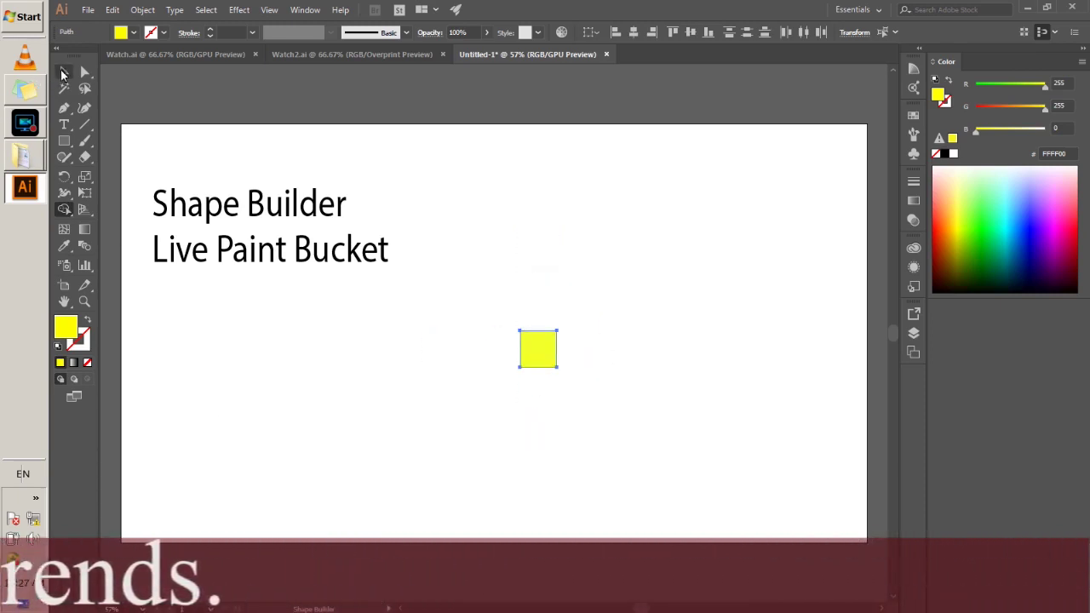
left_click(64, 72)
Slide the yellow square right, then marquee-select both squares and delete them.
left_click(411, 409)
left_click_drag(543, 343, 645, 344)
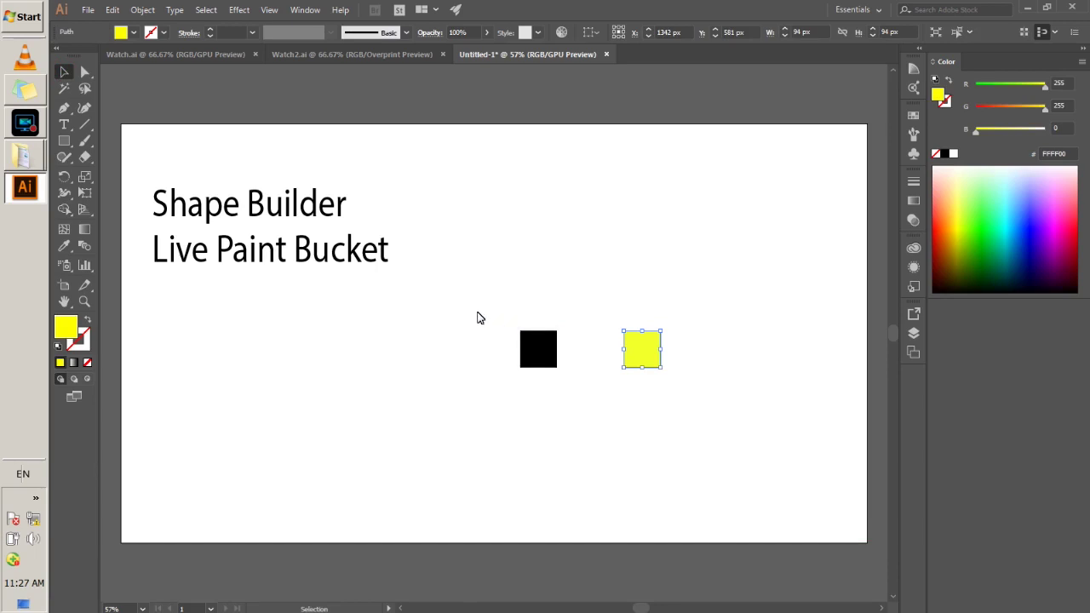
left_click_drag(477, 313, 696, 440)
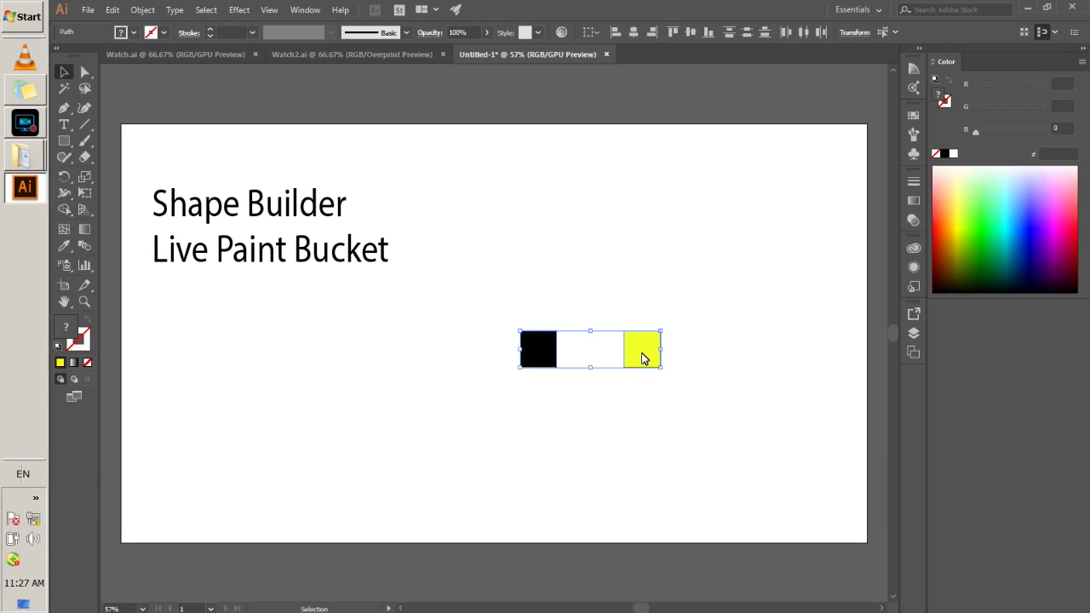
left_click(516, 384)
left_click_drag(492, 315, 727, 426)
key("Delete")
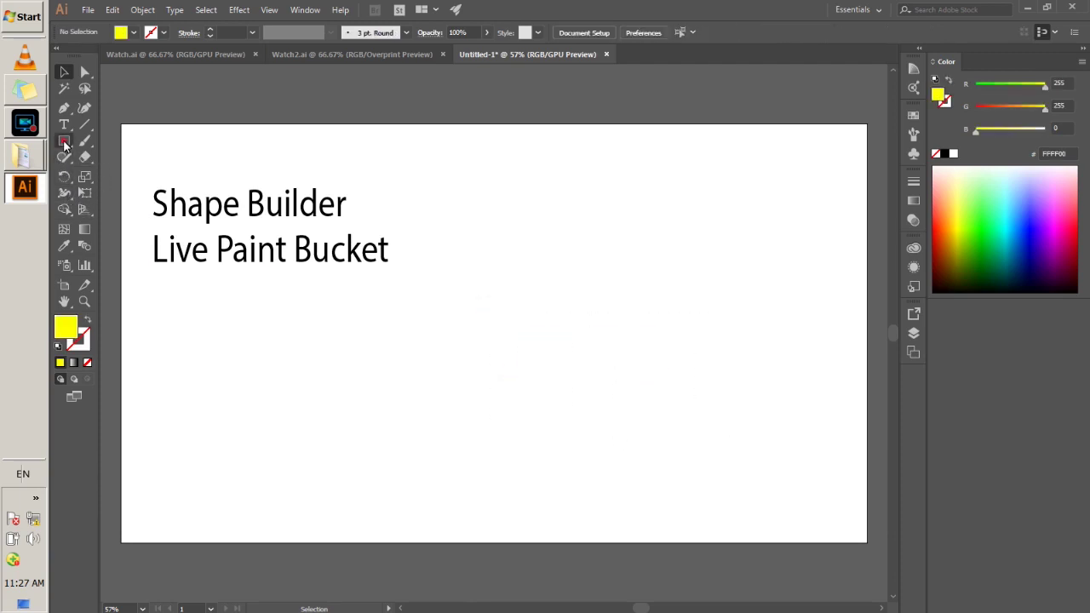
Draw a yellow circle and make an overlapping copy to its right.
left_click_drag(64, 145, 109, 174)
mouse_move(454, 260)
left_mouse_down()
mouse_move(546, 367)
mouse_move(559, 365)
left_mouse_up()
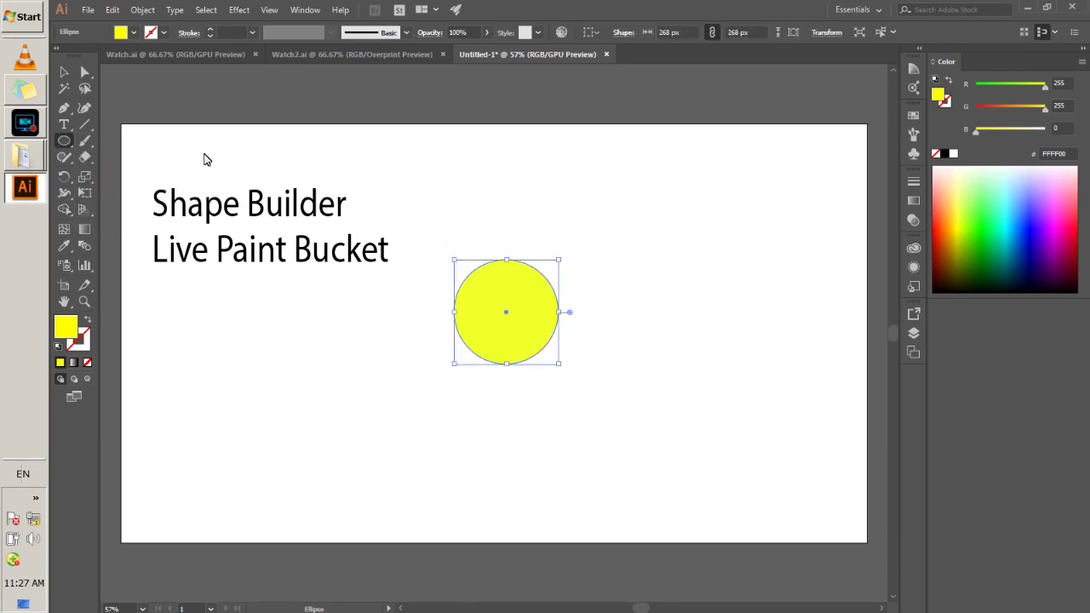
left_click(471, 440)
left_click_drag(489, 324, 552, 330, "alt")
left_click(552, 399)
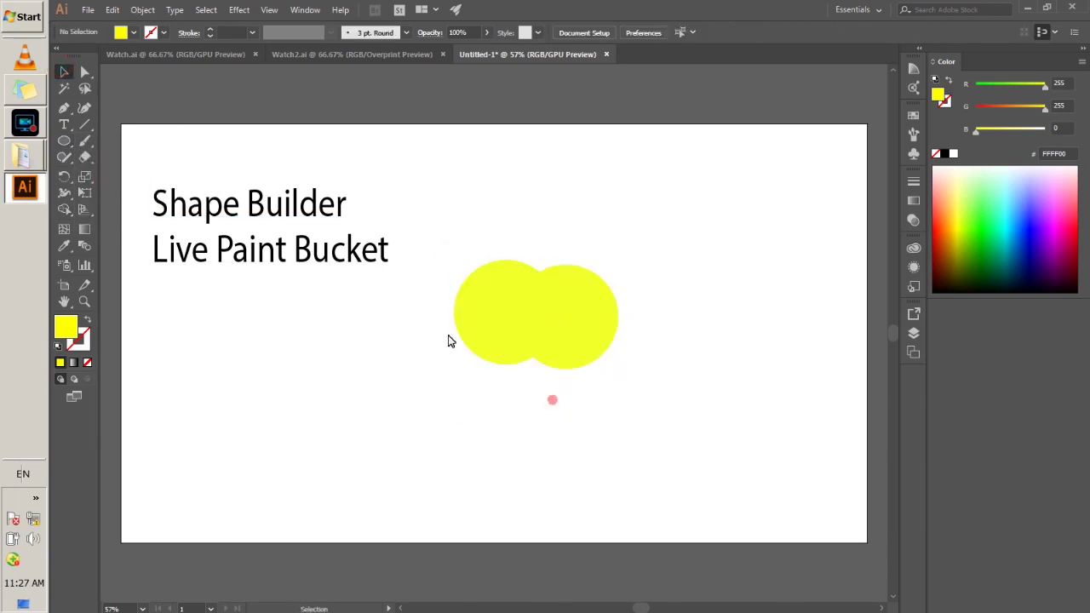
left_click_drag(440, 253, 586, 414)
Fill the right circle with green (00FF00) and select both circles.
left_click(481, 315, "shift")
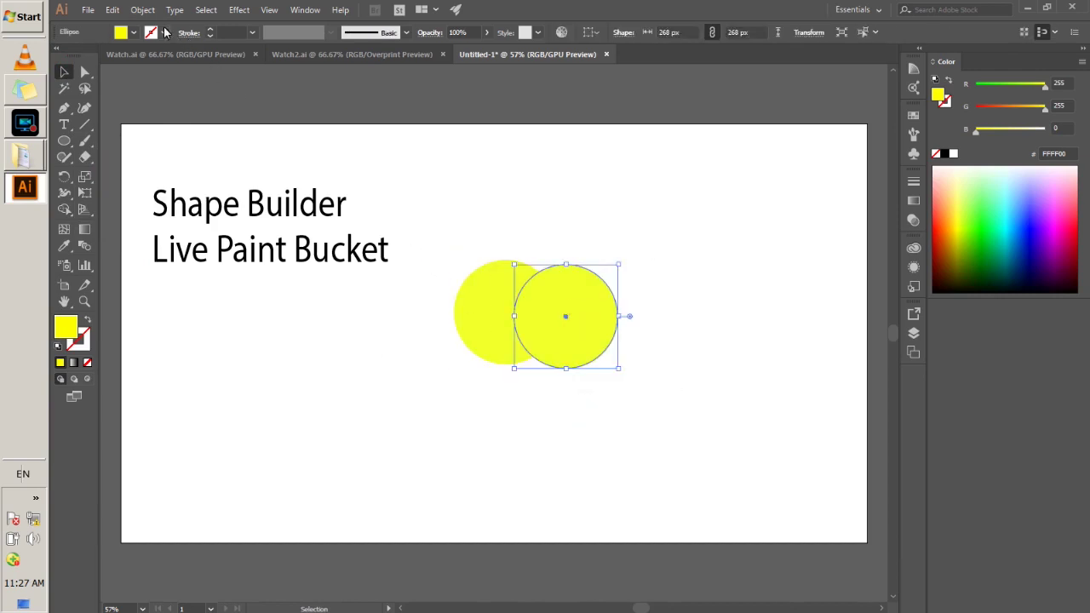
left_click(133, 34)
left_click(116, 56)
left_click(438, 417)
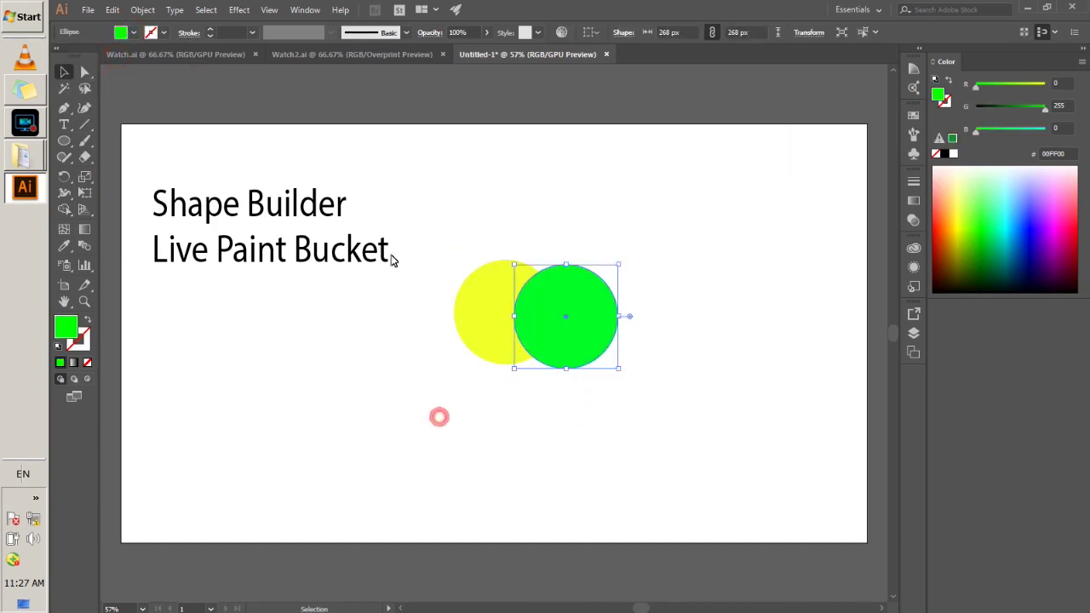
left_click_drag(424, 263, 464, 322)
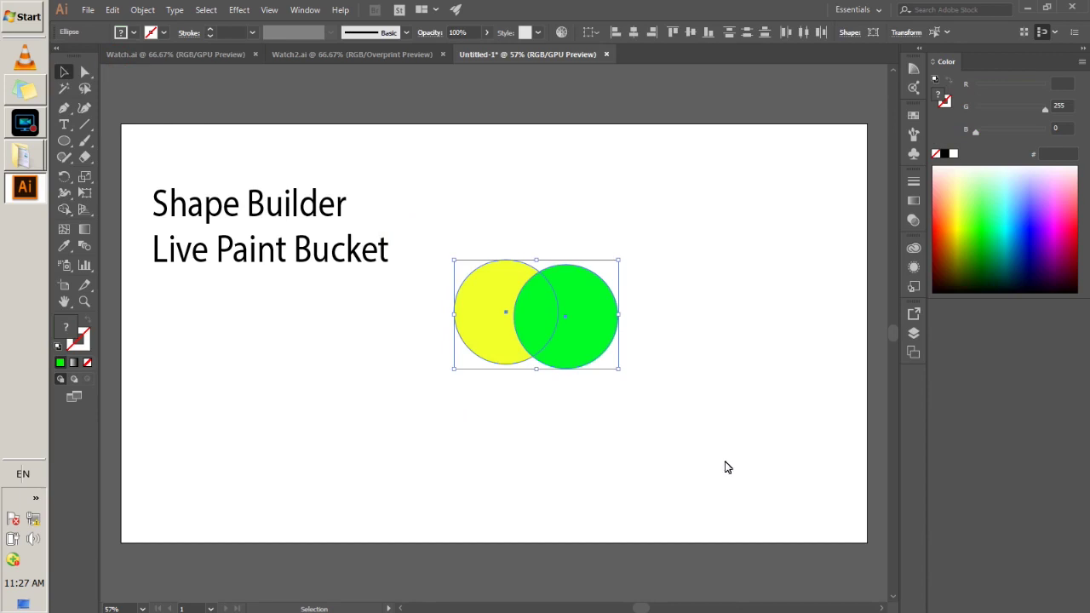
left_click_drag(64, 209, 109, 215)
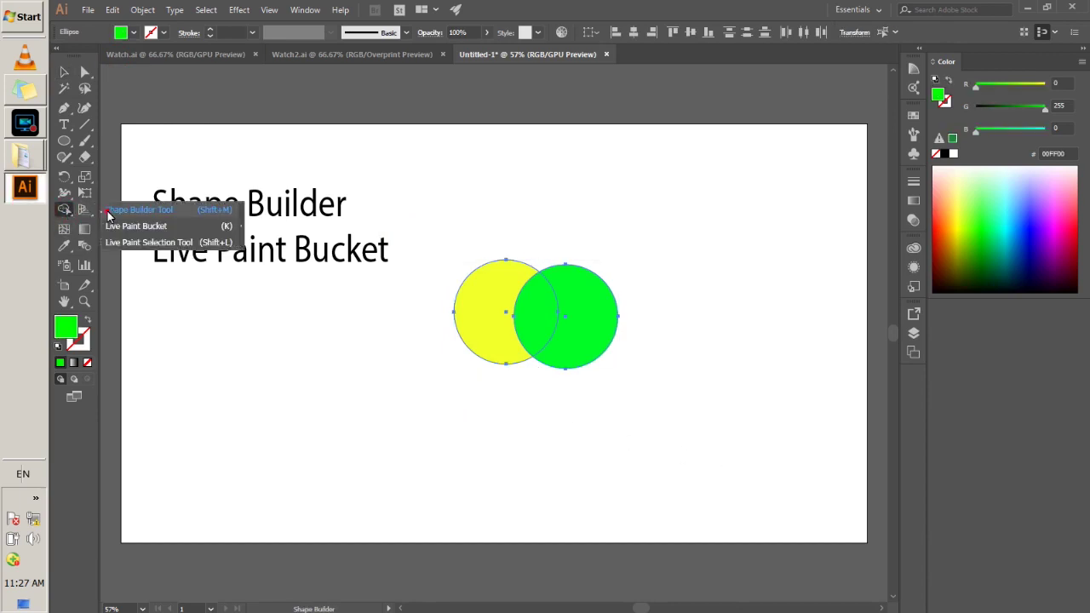
Merge both circles into one green shape with Shape Builder, then undo back to two circles.
left_click(107, 211)
left_click_drag(503, 324, 586, 327)
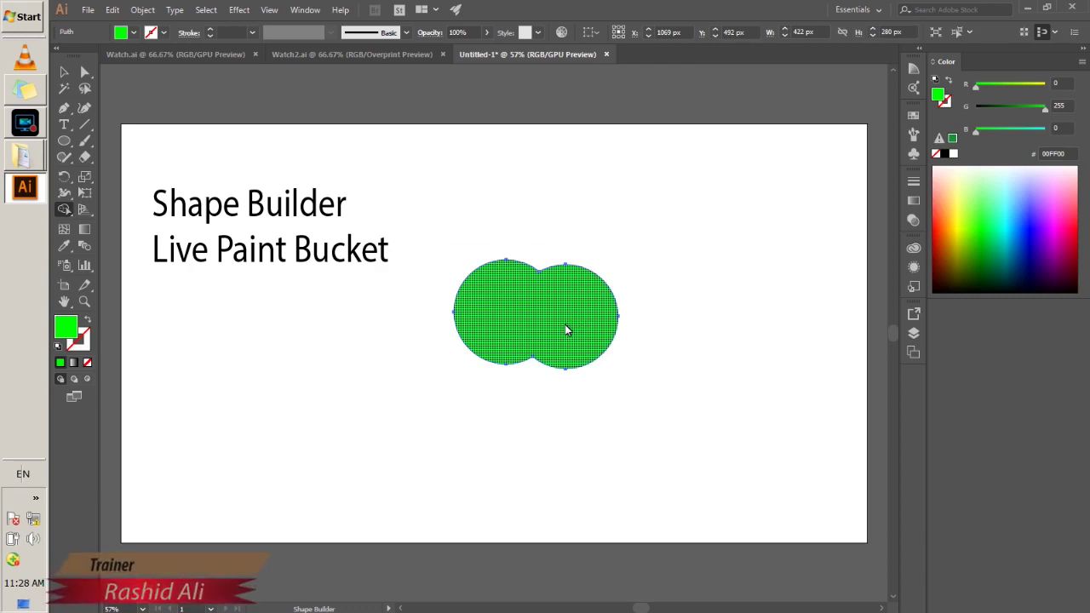
key("v")
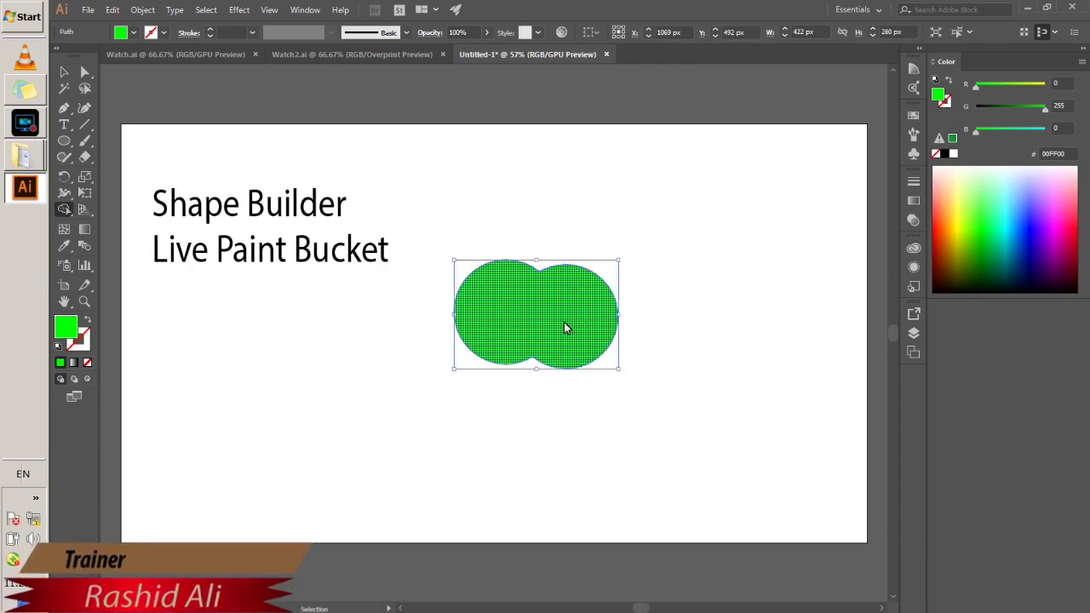
key("ctrl+z")
key("v")
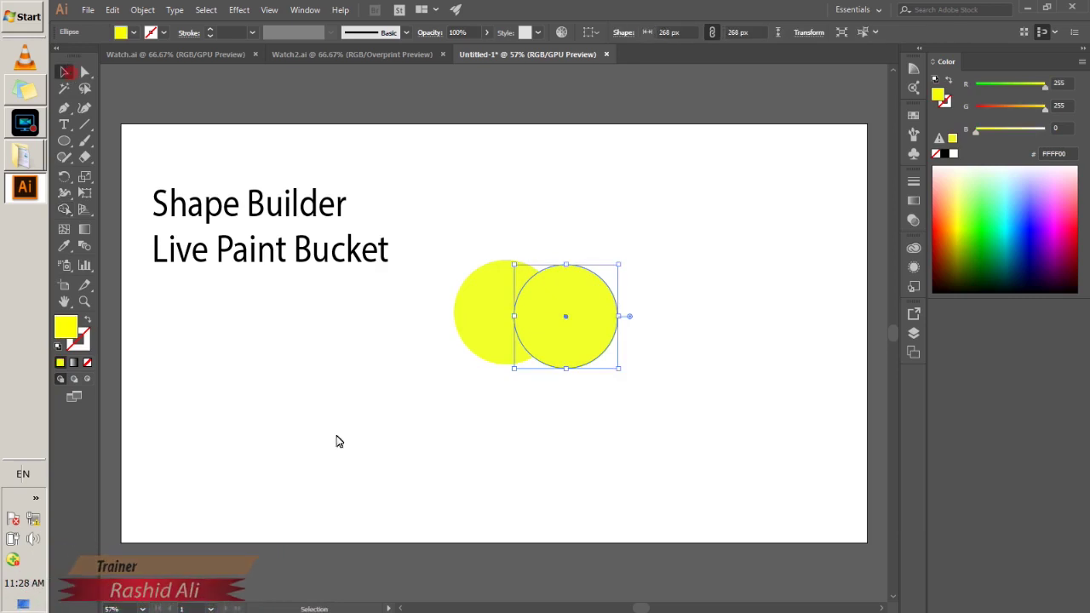
left_click(377, 465)
left_click(608, 342)
Refill the right circle green, then try removing the yellow circle's region with Shape Builder and undo.
left_click(141, 32)
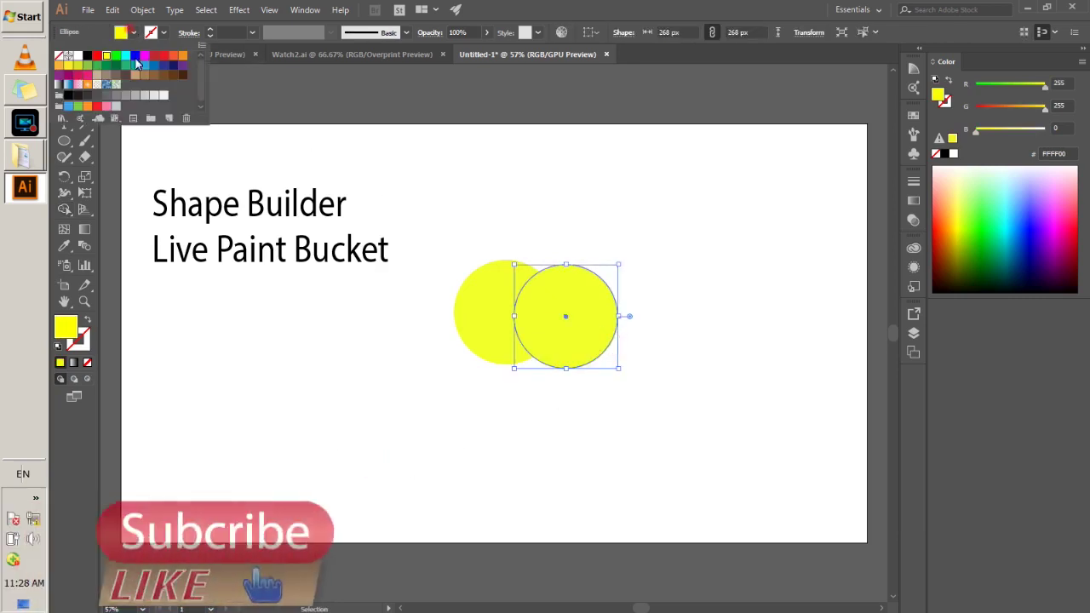
left_click(111, 53)
left_click(346, 411)
left_click(504, 326)
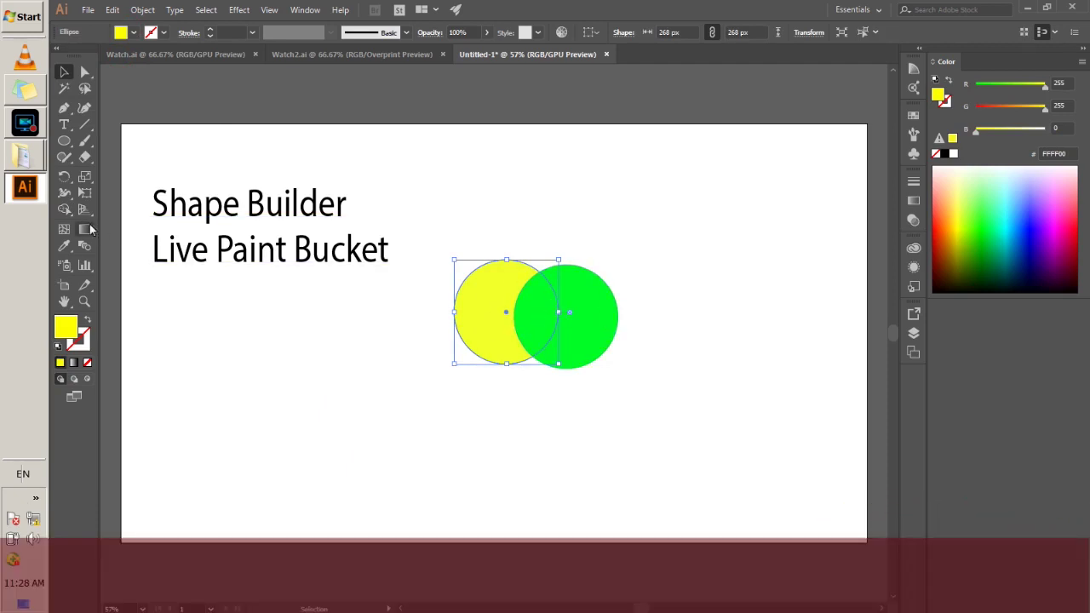
left_click(65, 211)
left_click(126, 209)
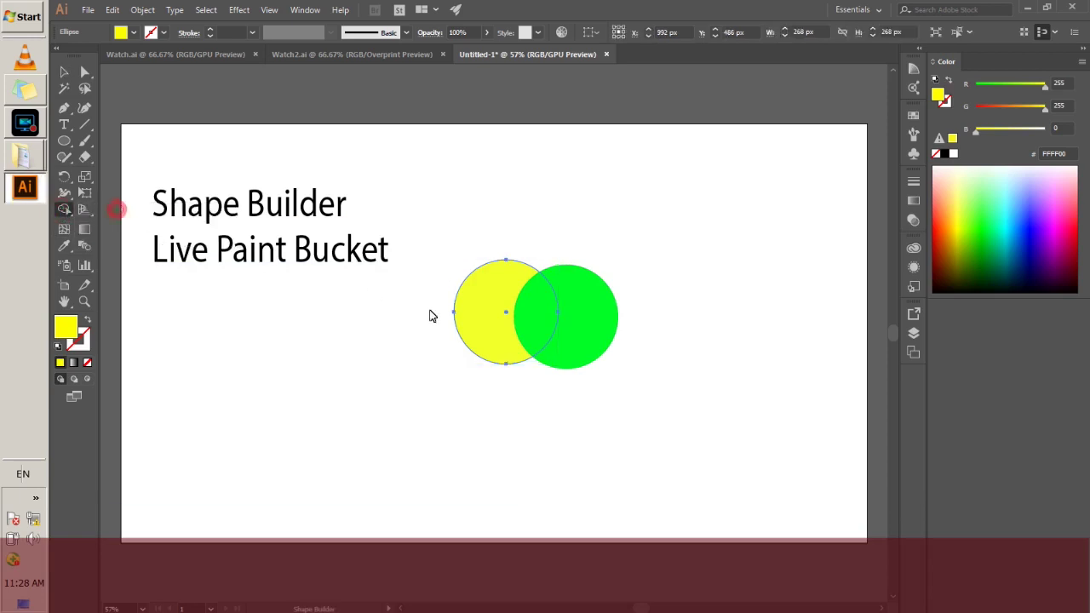
left_click(515, 351, "alt")
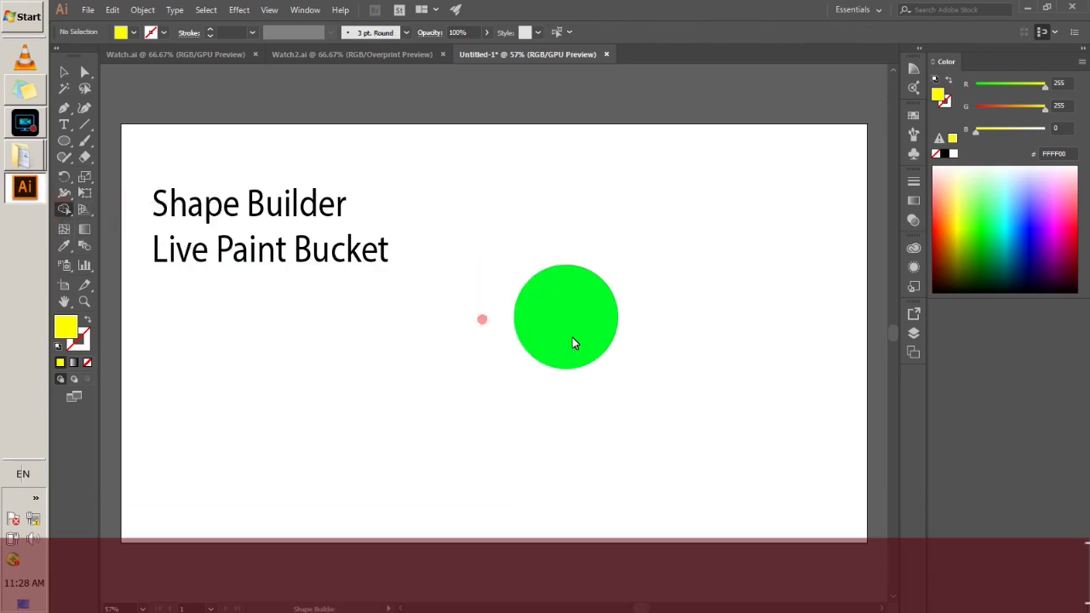
key("ctrl+z")
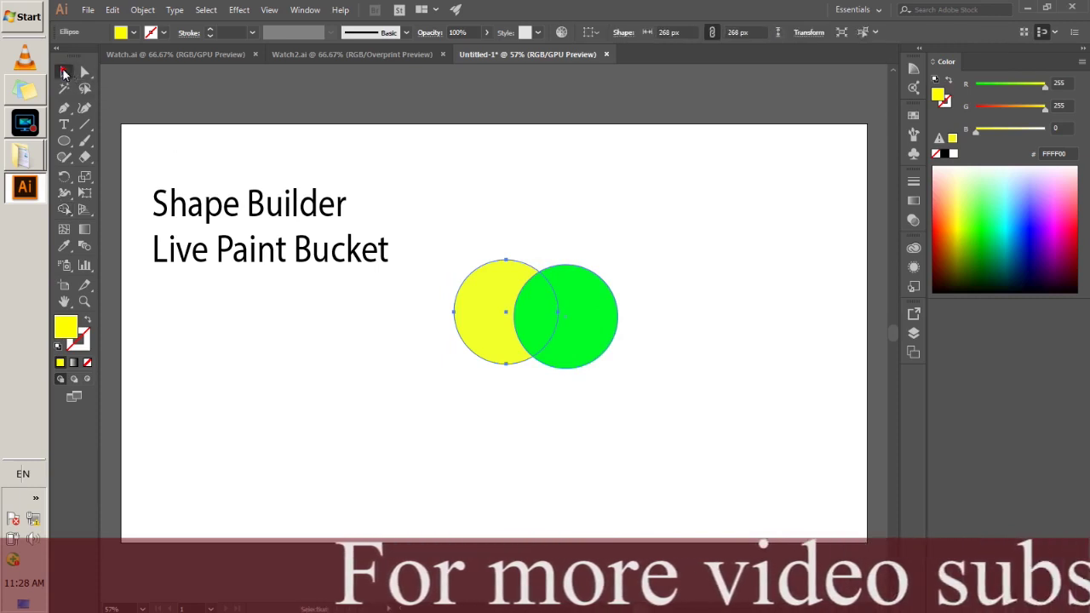
Select both circles and Alt-click away both outer crescents with Shape Builder, leaving the green lens.
key("v")
left_click_drag(686, 232, 438, 422)
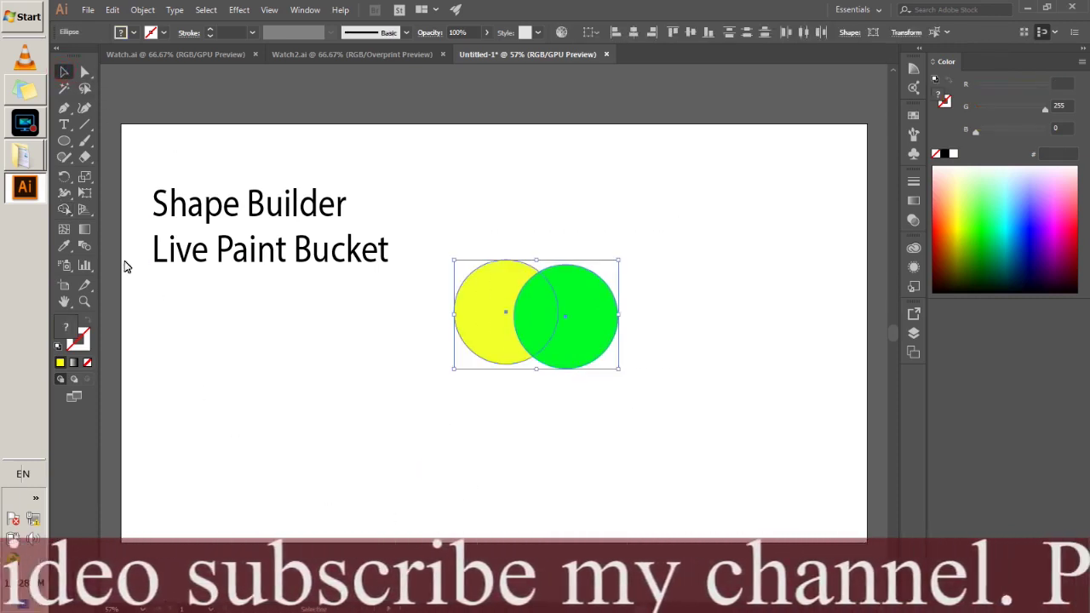
key("shift+m")
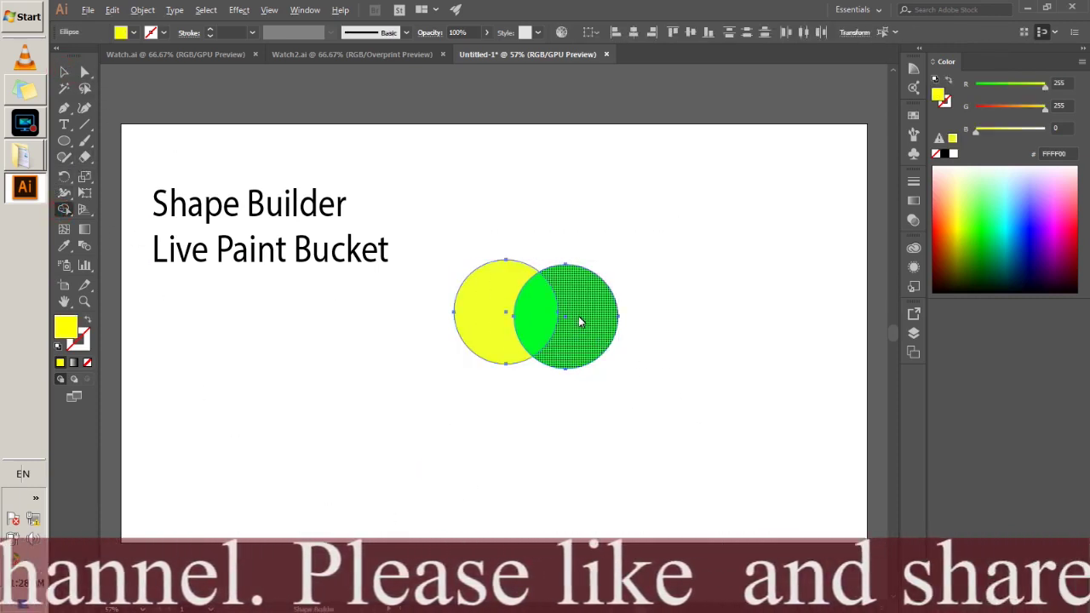
left_click(584, 316, "alt")
left_click(495, 328, "alt")
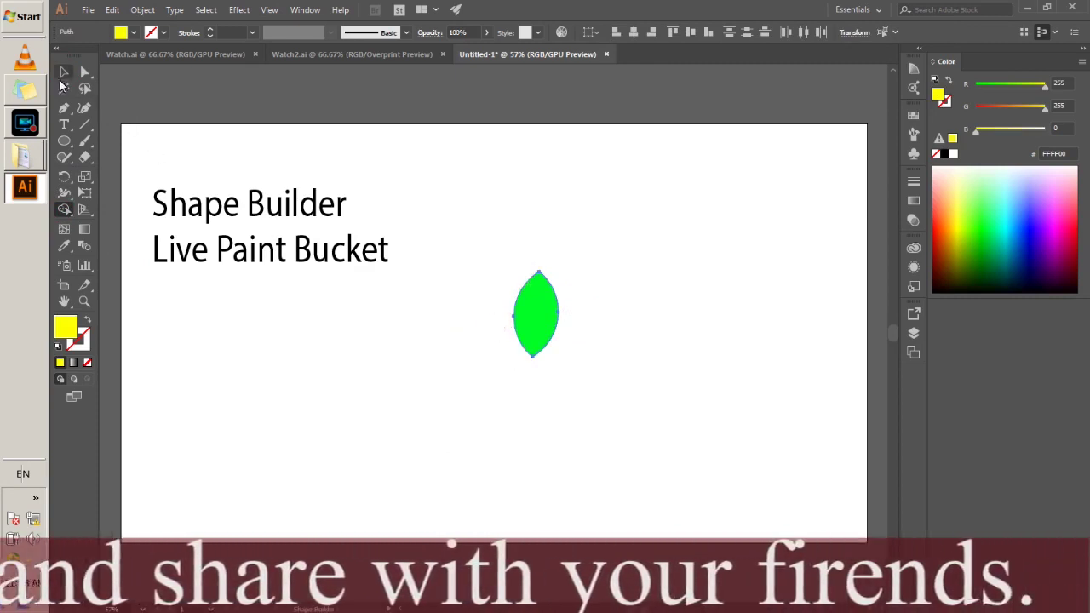
key("v")
left_click(407, 437)
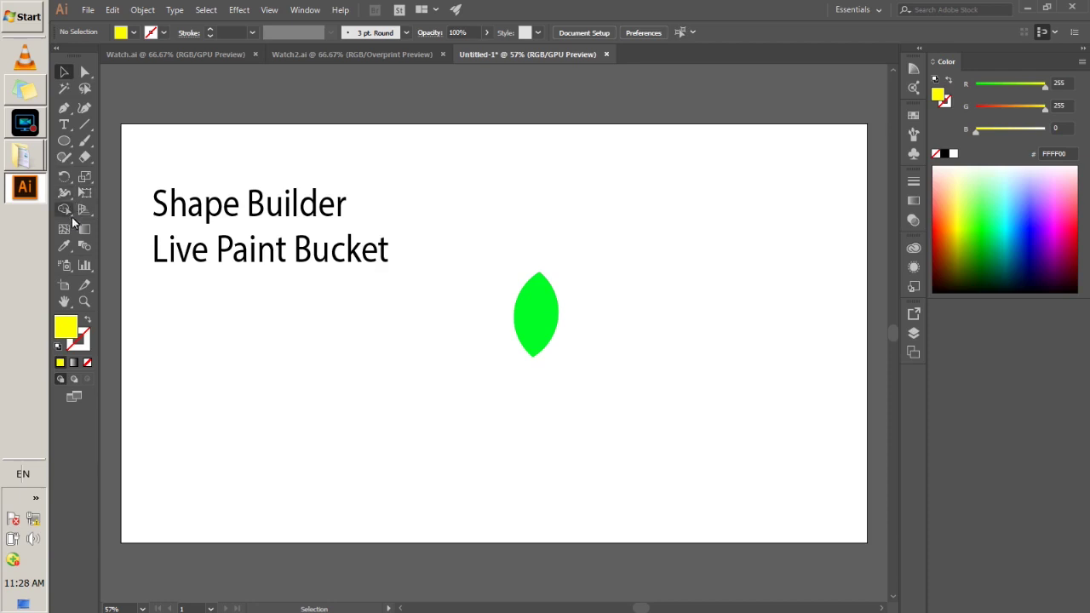
Draw a tall, thin yellow rectangle just right of the green lens.
left_click_drag(62, 150, 104, 143)
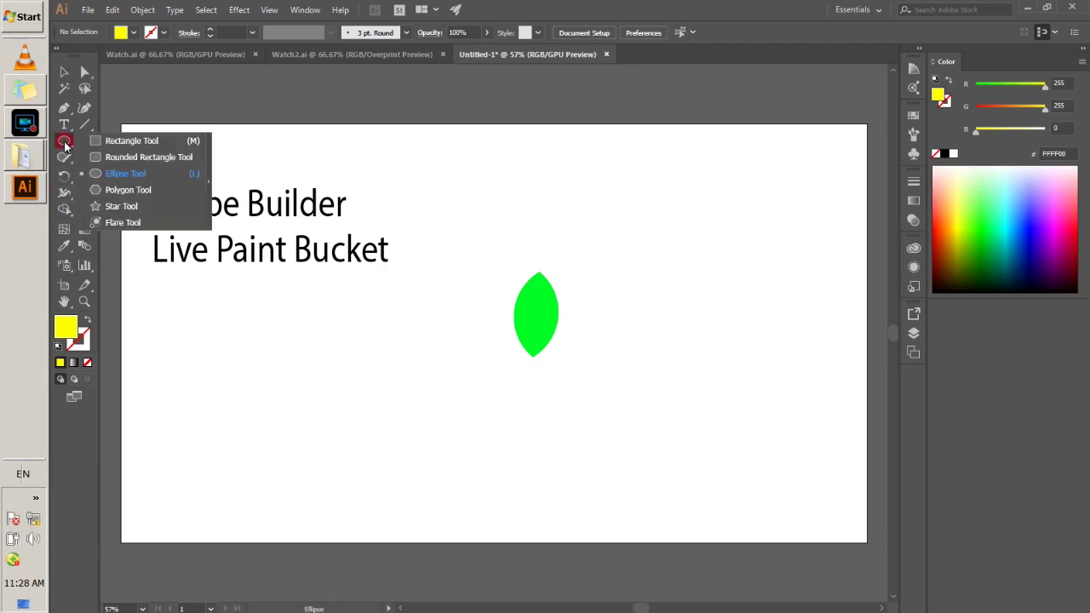
mouse_move(639, 248)
left_mouse_down()
mouse_move(676, 497)
mouse_move(670, 480)
left_mouse_up()
left_click(81, 70)
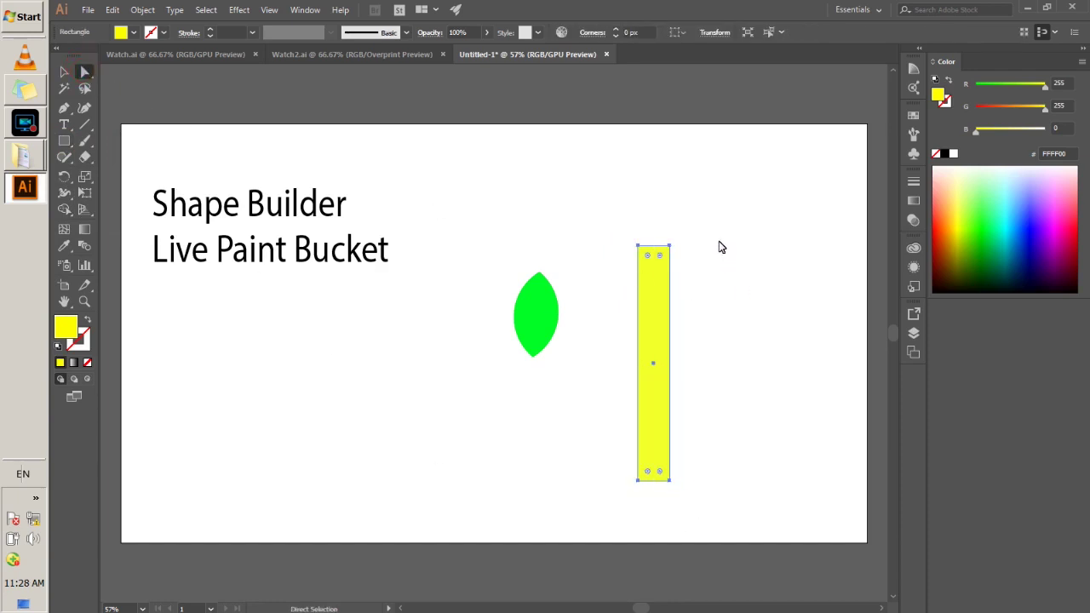
left_click(715, 246)
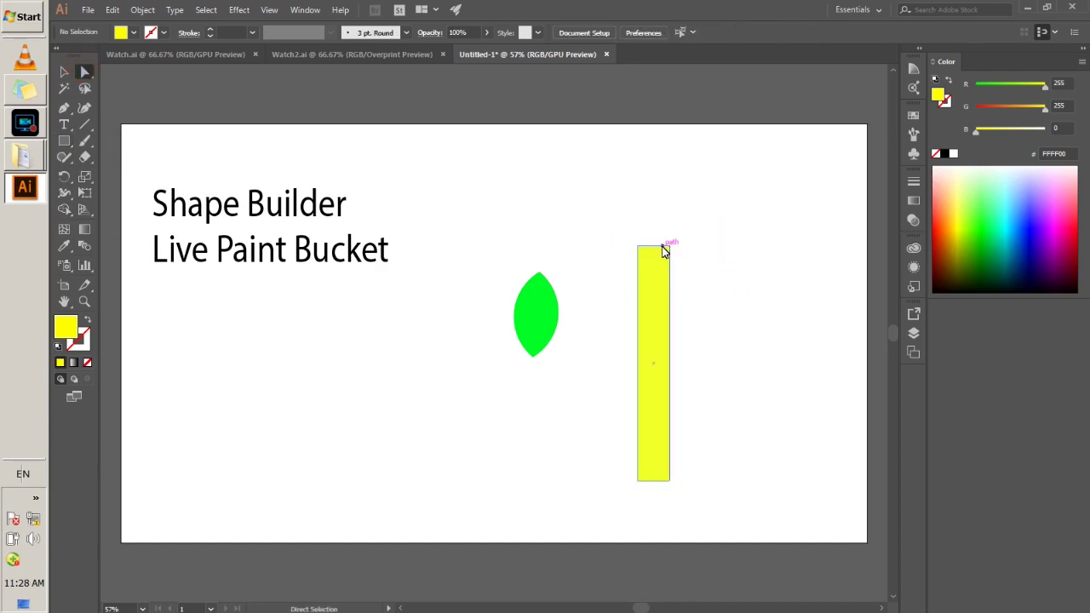
Nudge the rectangle's top-left and top-right corner points inward with the arrow keys.
left_click(670, 246)
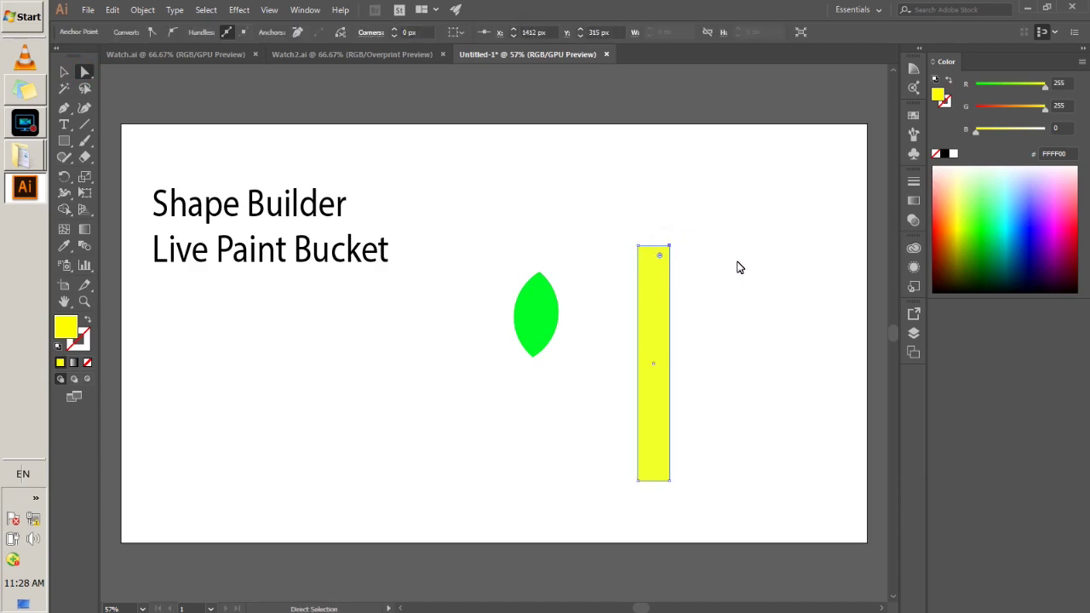
key("Left")
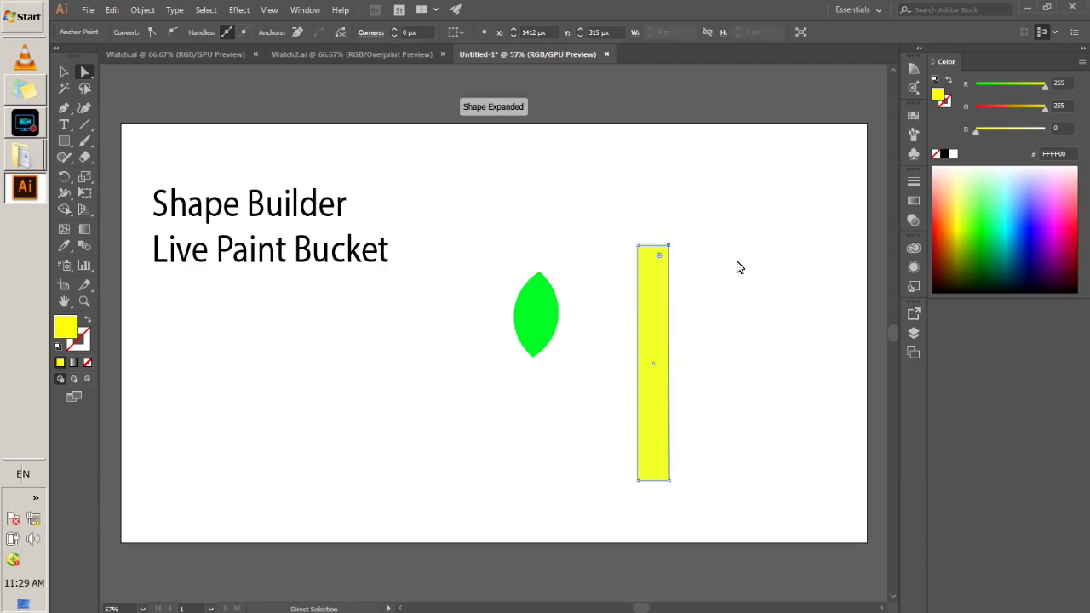
key("Left")
key("Left")
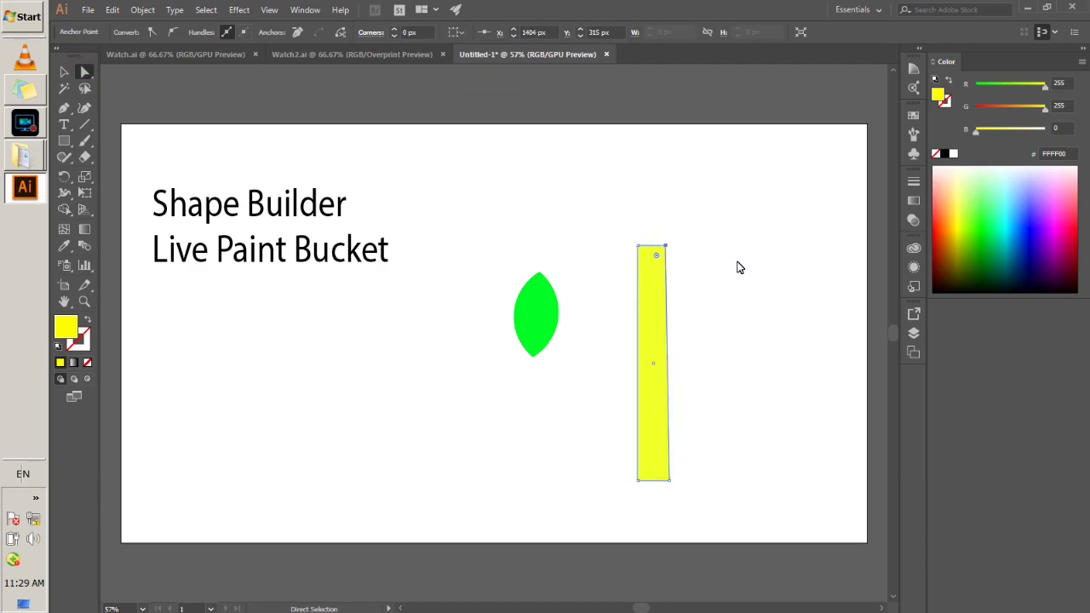
left_click(638, 246)
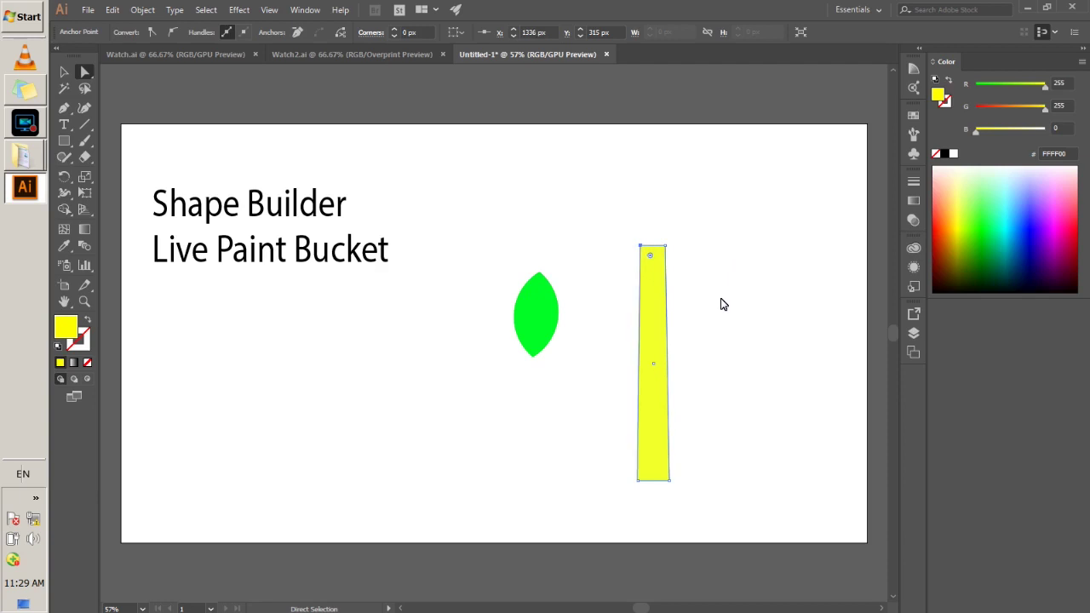
key("Right")
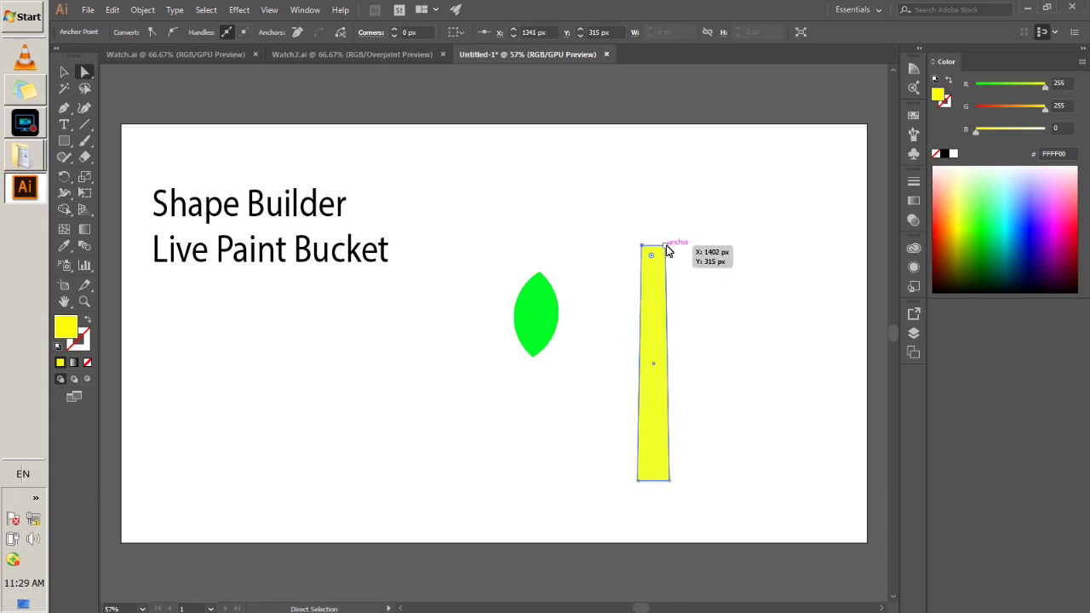
left_click(666, 247)
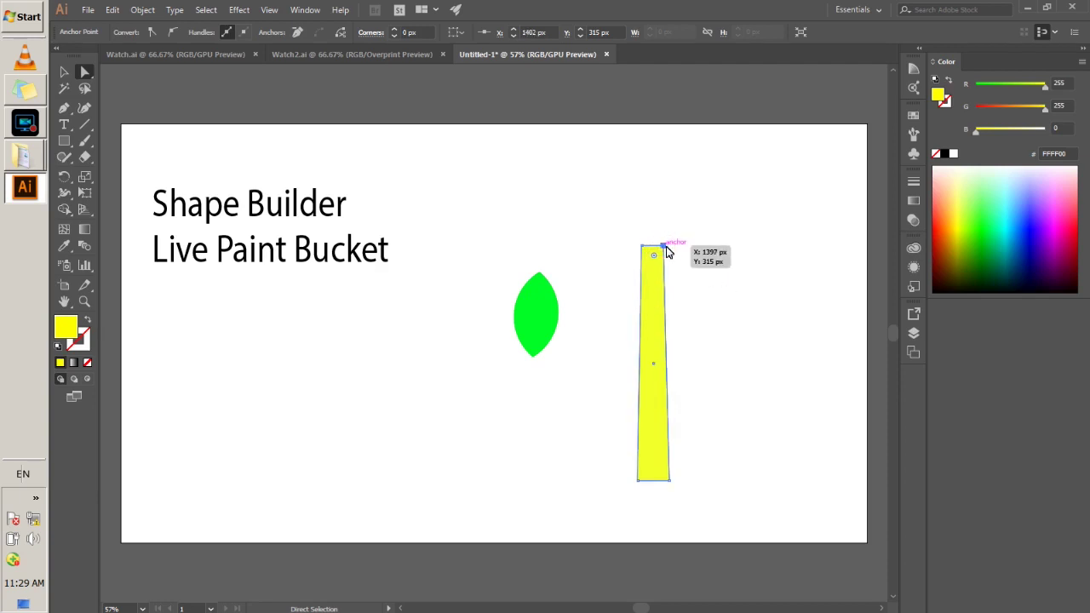
key("Left")
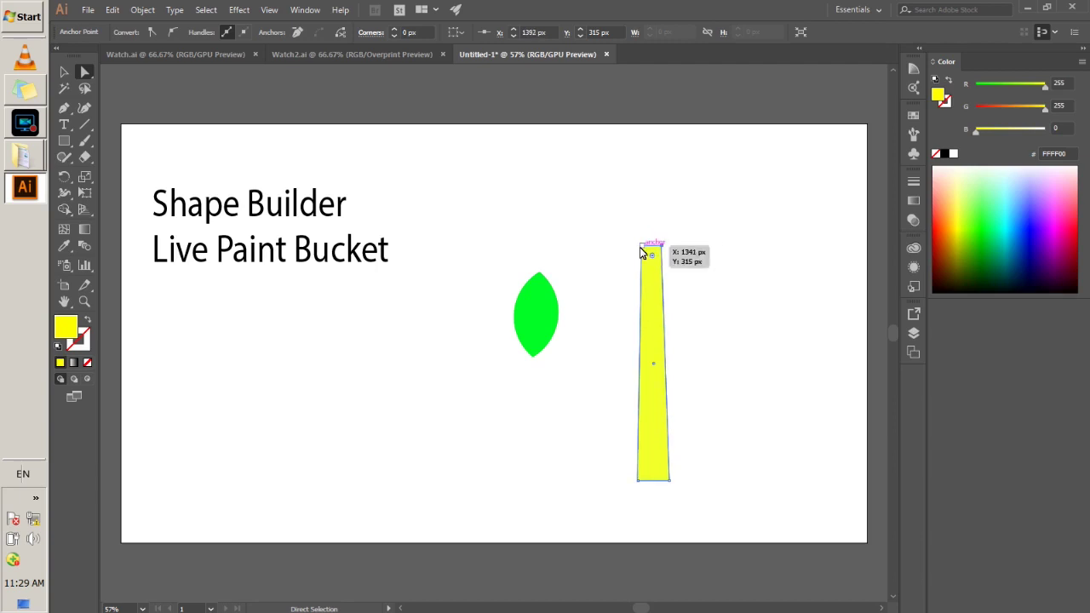
Drag the two top corner points together into a narrow spike tip.
left_click(643, 248)
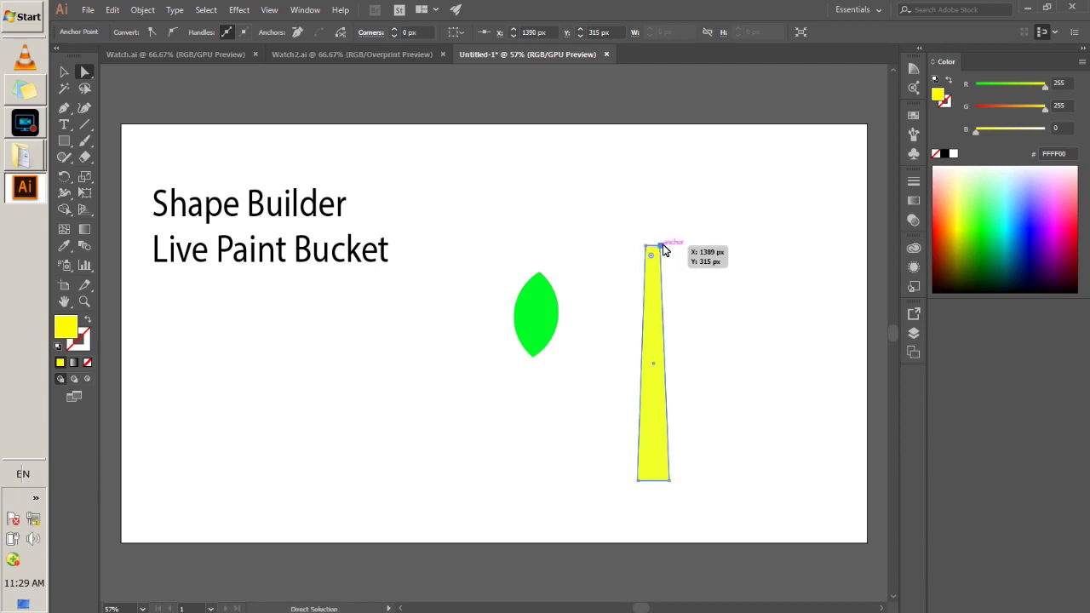
left_click(662, 248)
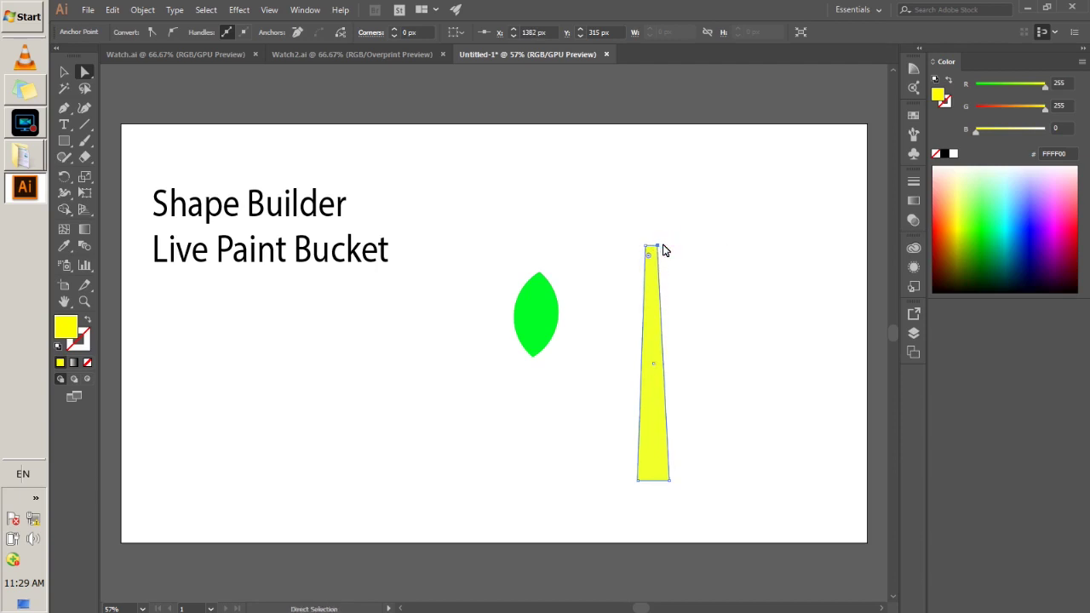
left_click_drag(645, 245, 647, 247)
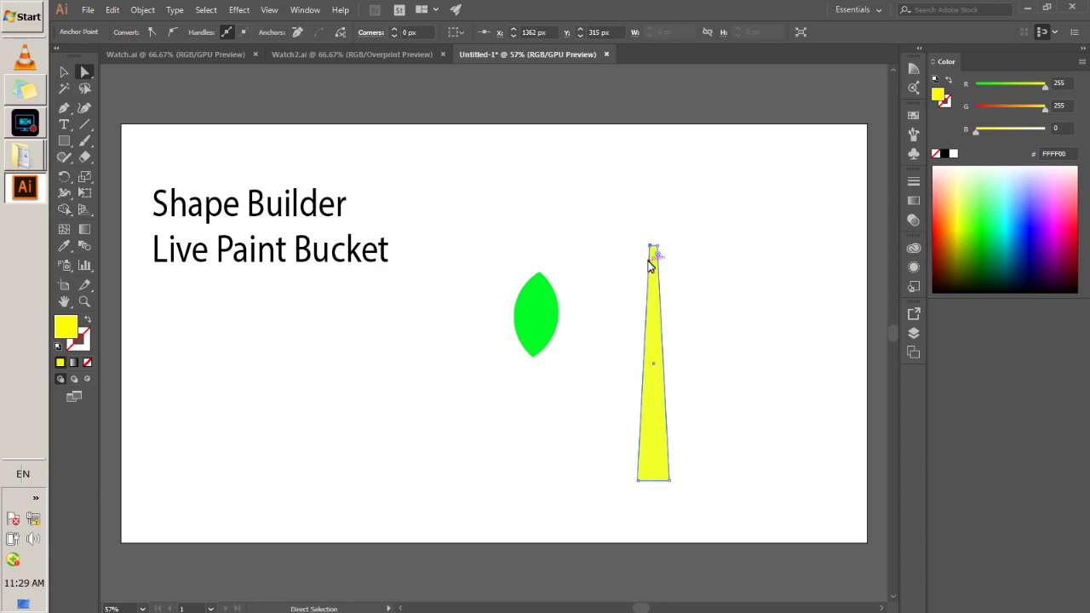
left_click(656, 244)
left_click_drag(646, 243, 650, 245)
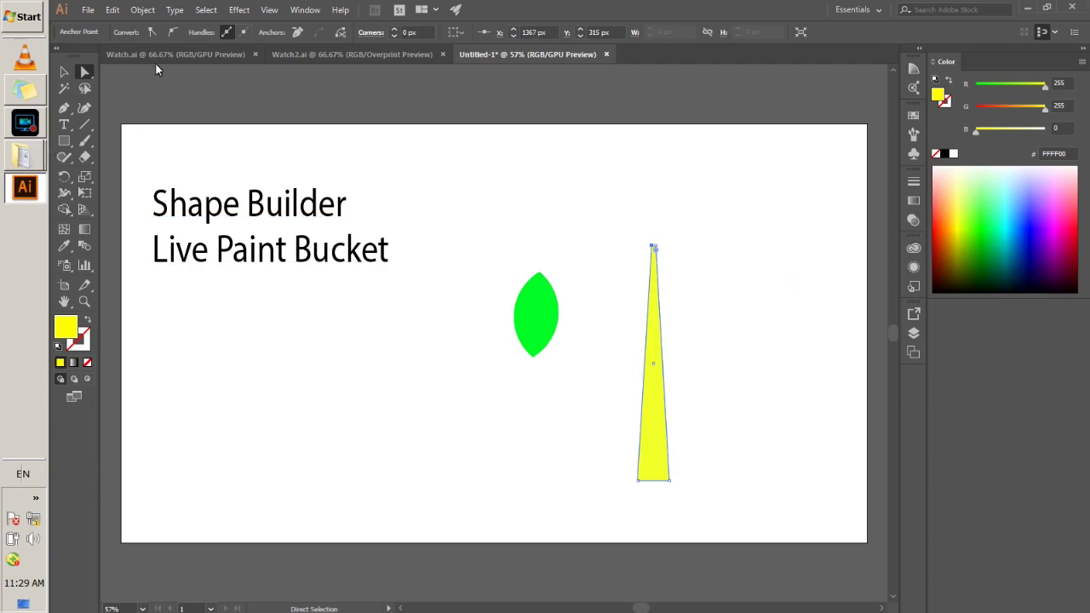
left_click(64, 141)
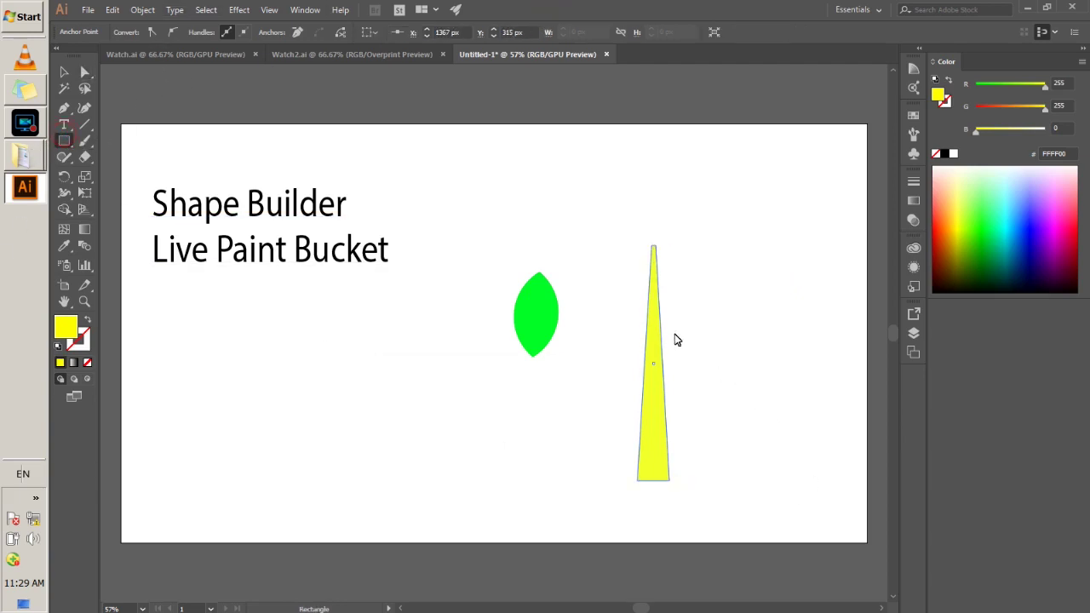
Draw a red-filled rectangle across the middle of the yellow spike.
left_click_drag(632, 310, 682, 389)
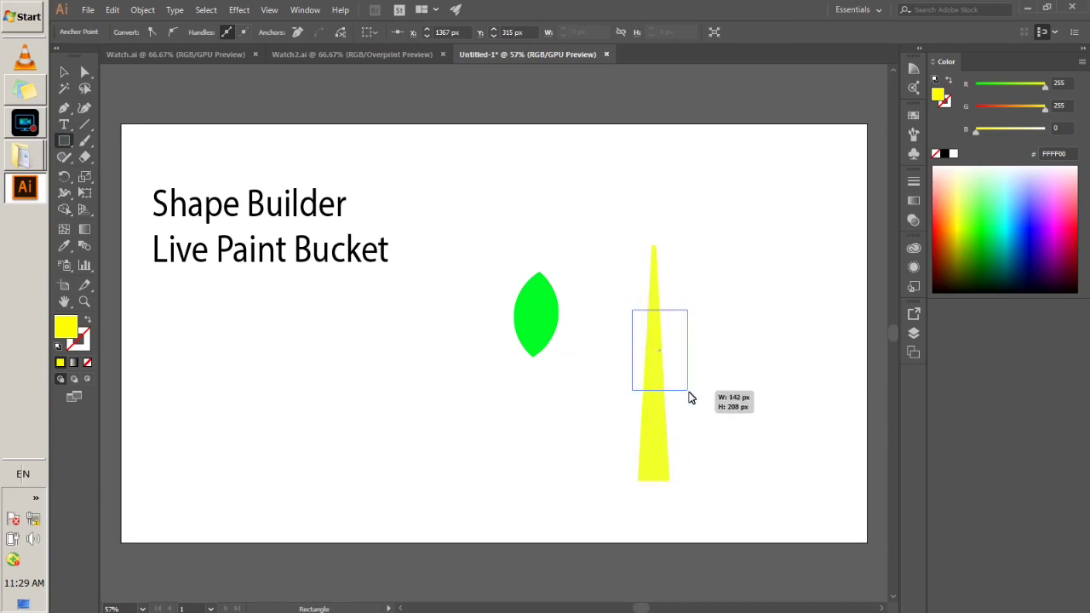
left_click(133, 32)
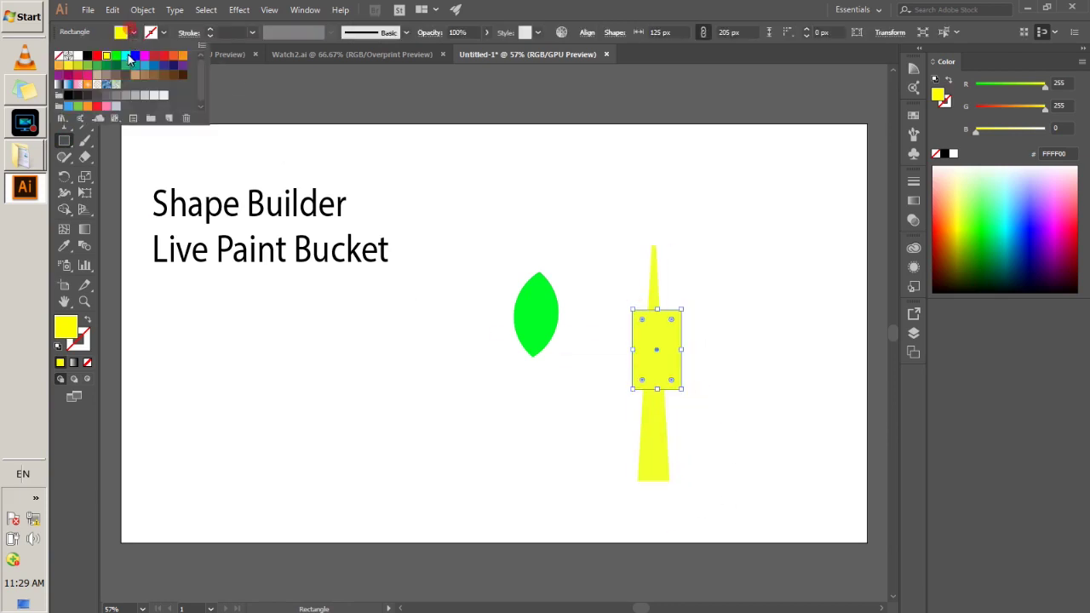
left_click(96, 57)
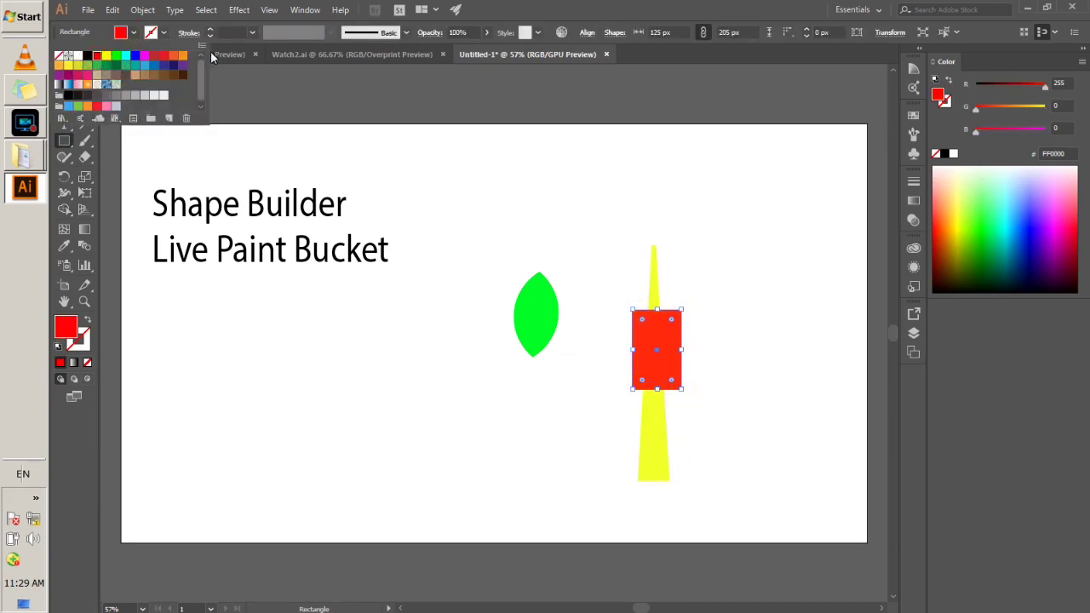
Trim the red rectangle's overhangs outside the spike with Shape Builder, leaving a red band.
left_click(65, 73)
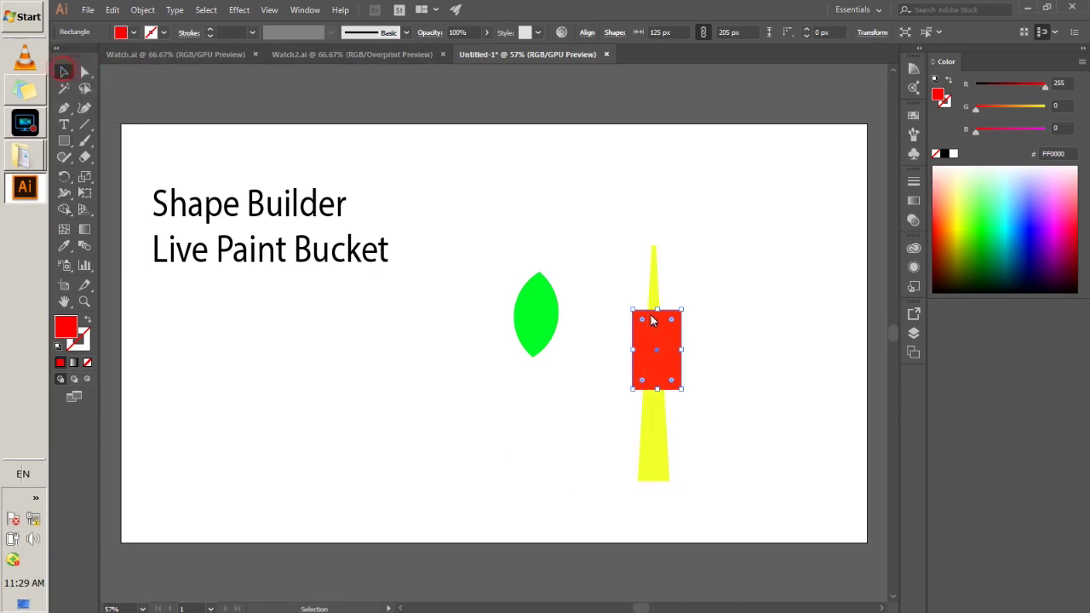
left_click_drag(608, 246, 800, 554)
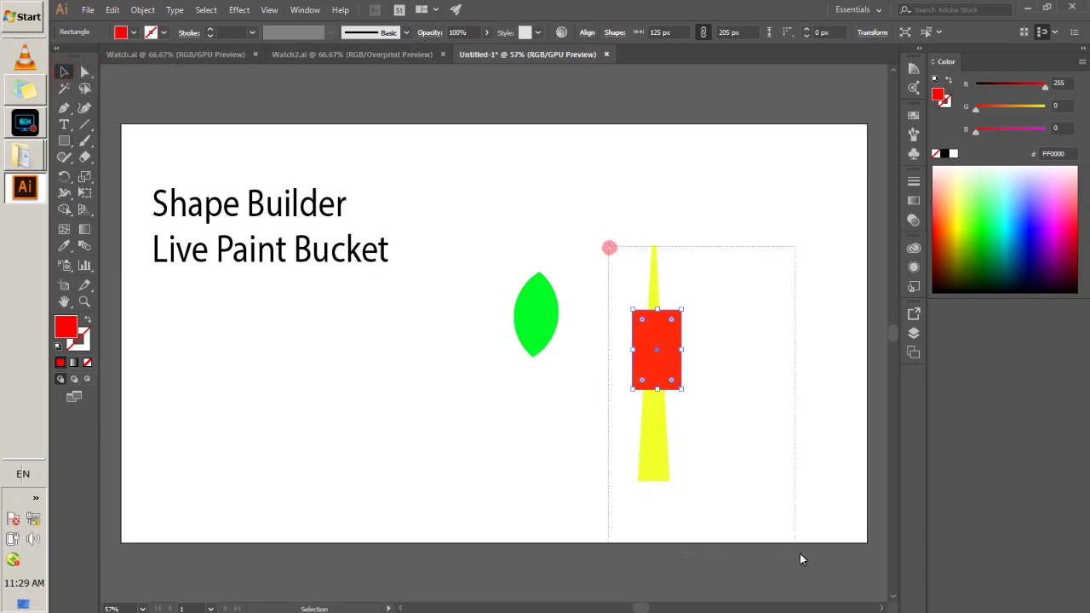
left_click(64, 209)
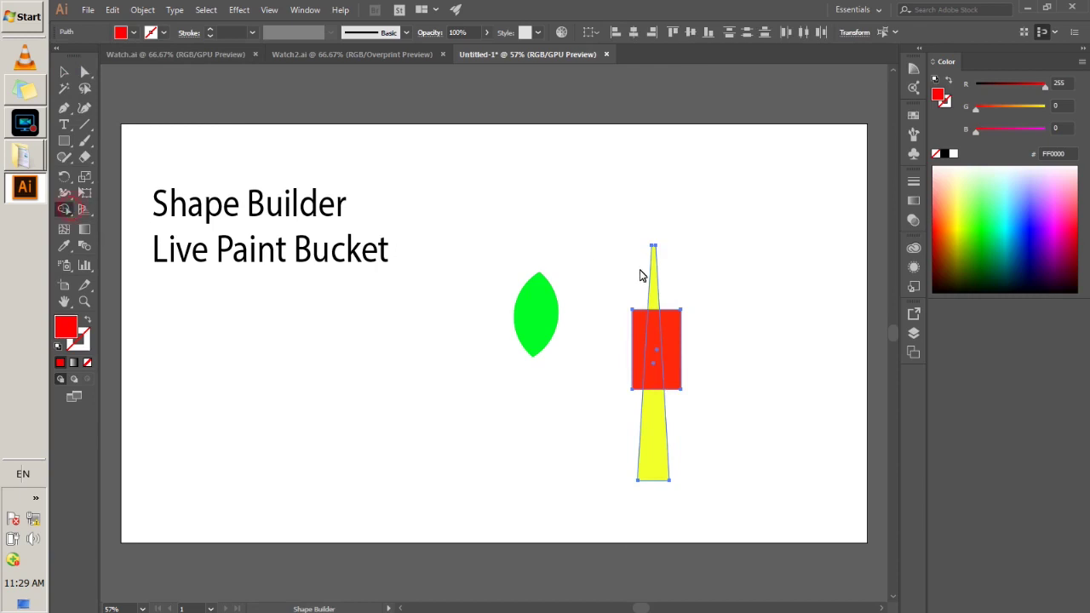
left_click(670, 333, "alt")
left_click(639, 333, "alt")
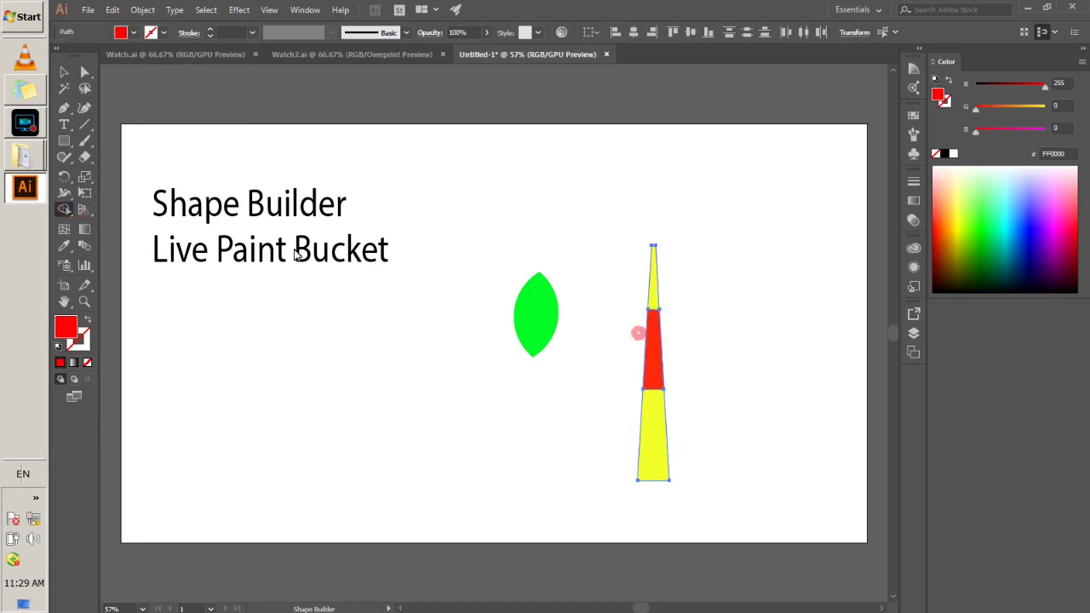
left_click(63, 73)
left_click(378, 394)
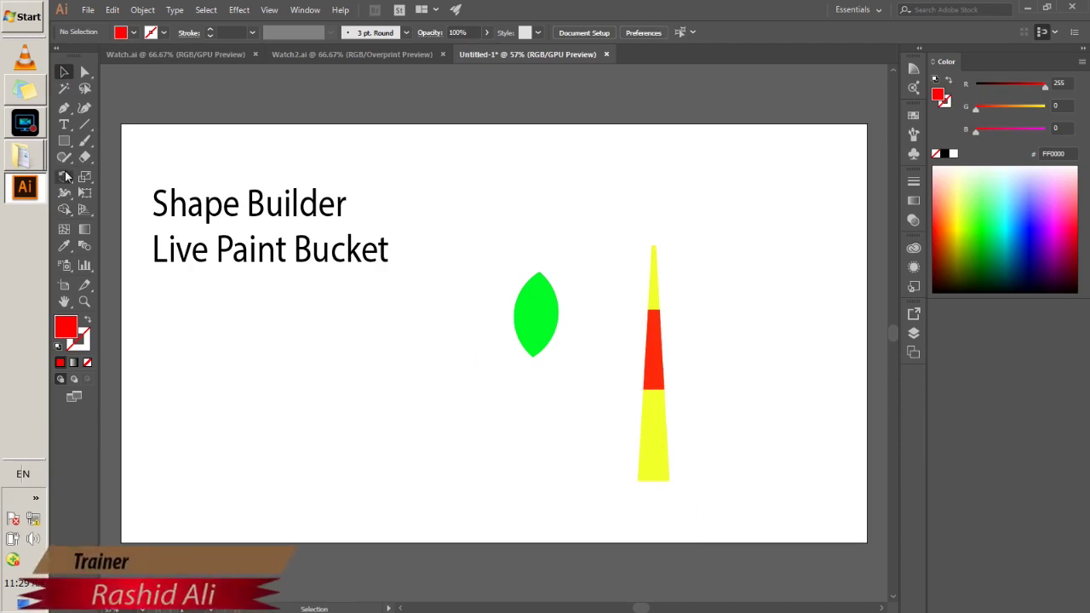
Draw a 90 px circle and move it toward the spike's base.
left_click_drag(64, 141, 119, 173)
mouse_move(470, 456)
left_mouse_down()
mouse_move(504, 494)
mouse_move(492, 477)
mouse_move(654, 467)
left_mouse_up()
left_click(64, 72)
left_click(409, 445)
Alt-click the circle region with Shape Builder to punch a hole in the spike's base.
left_click_drag(605, 434, 754, 523)
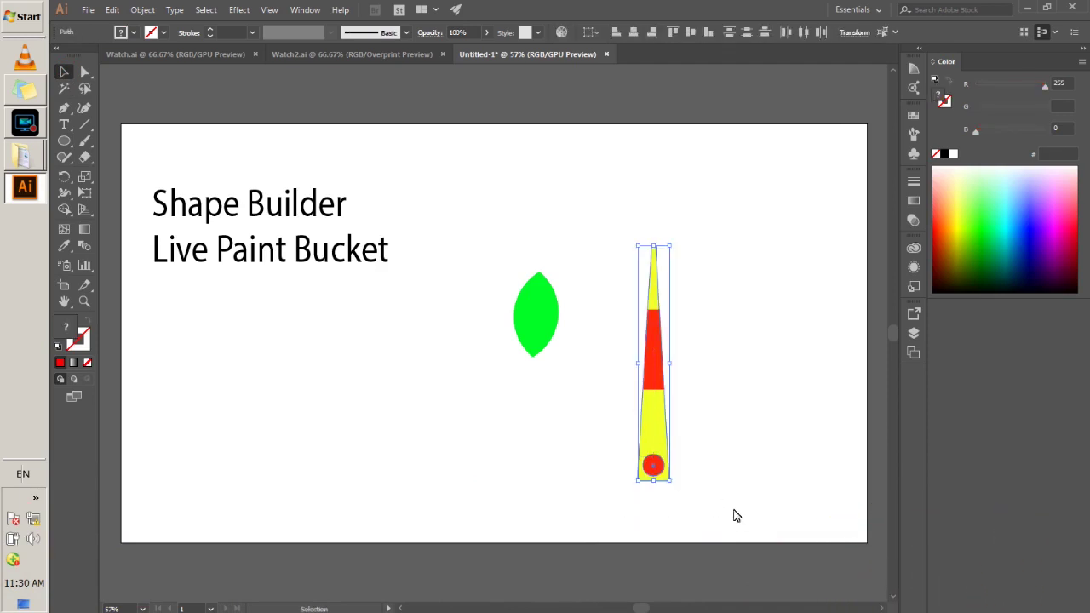
left_click(64, 208)
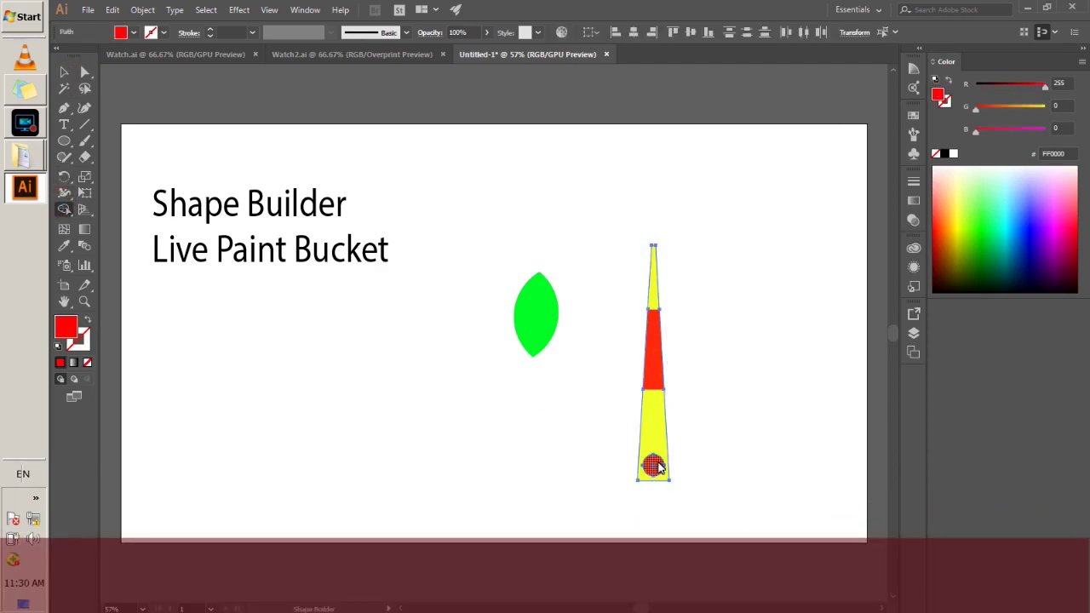
left_click(653, 467, "alt")
left_click(64, 71)
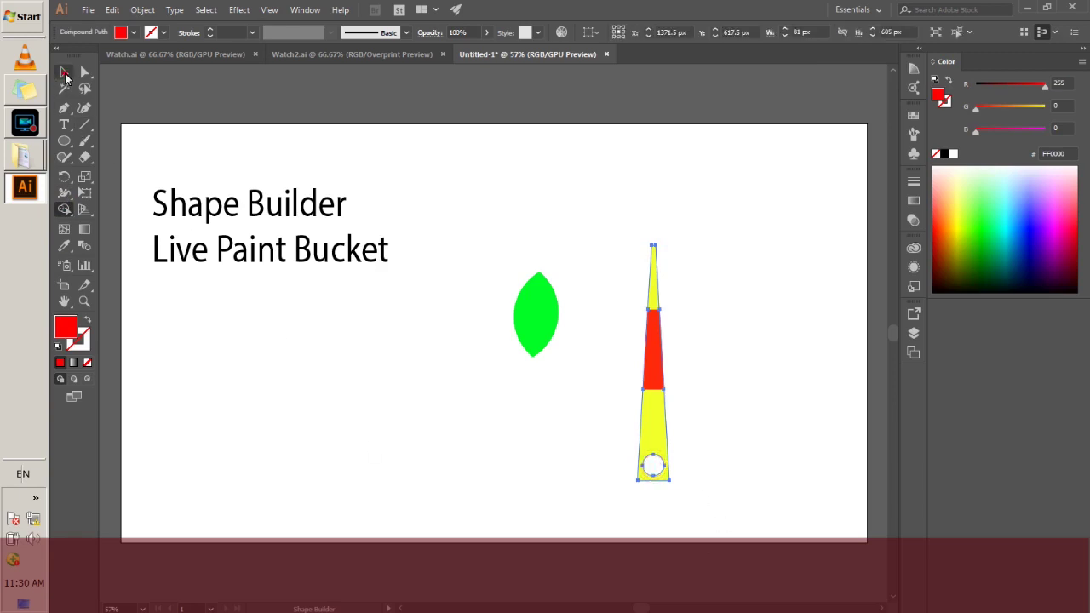
left_click(349, 466)
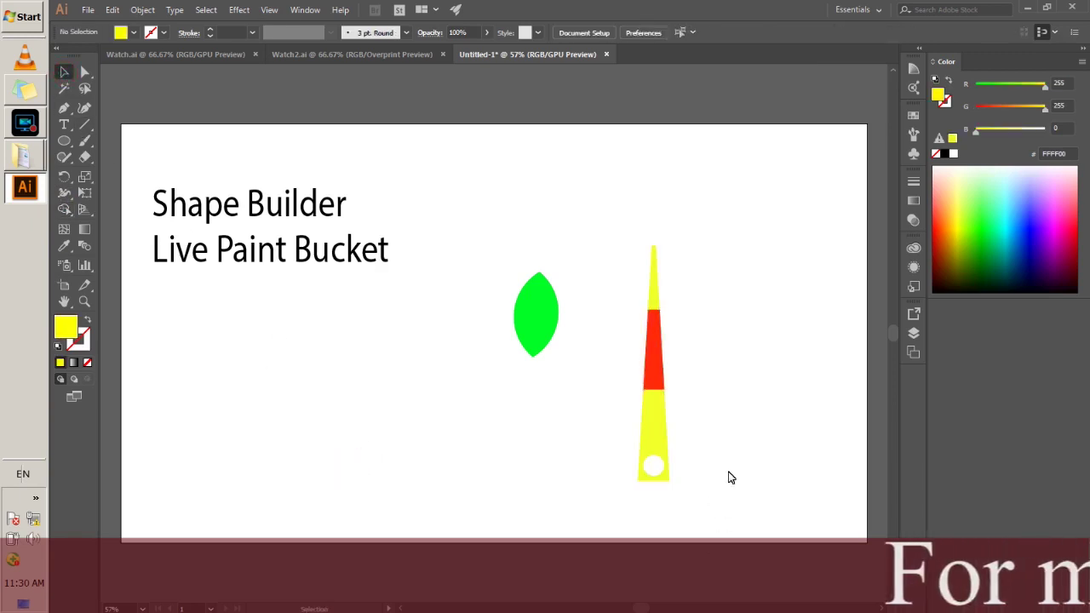